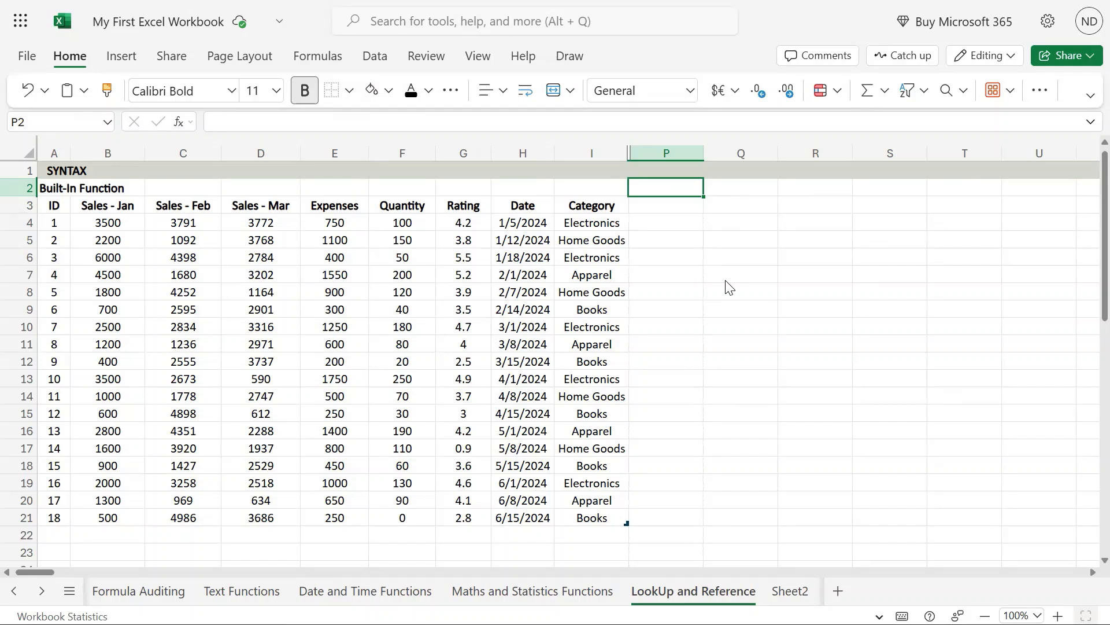
# Enter the heading UNIQUE in cell P2
pyautogui.click(670, 463)
pyautogui.click(669, 186)
pyautogui.write('UNIQUE')
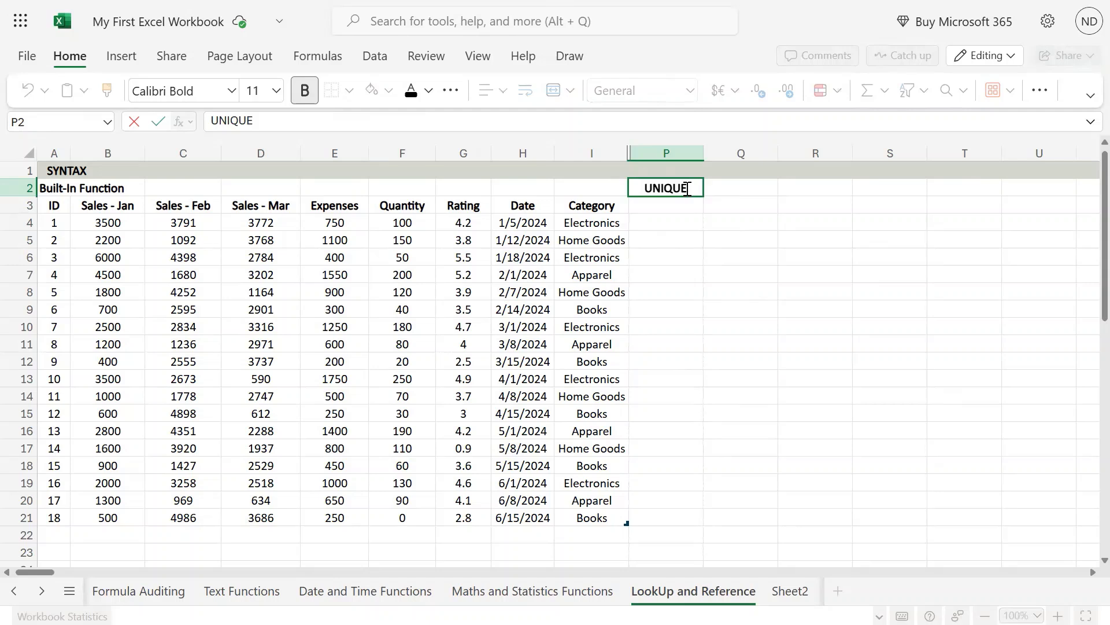
pyautogui.press('Return')
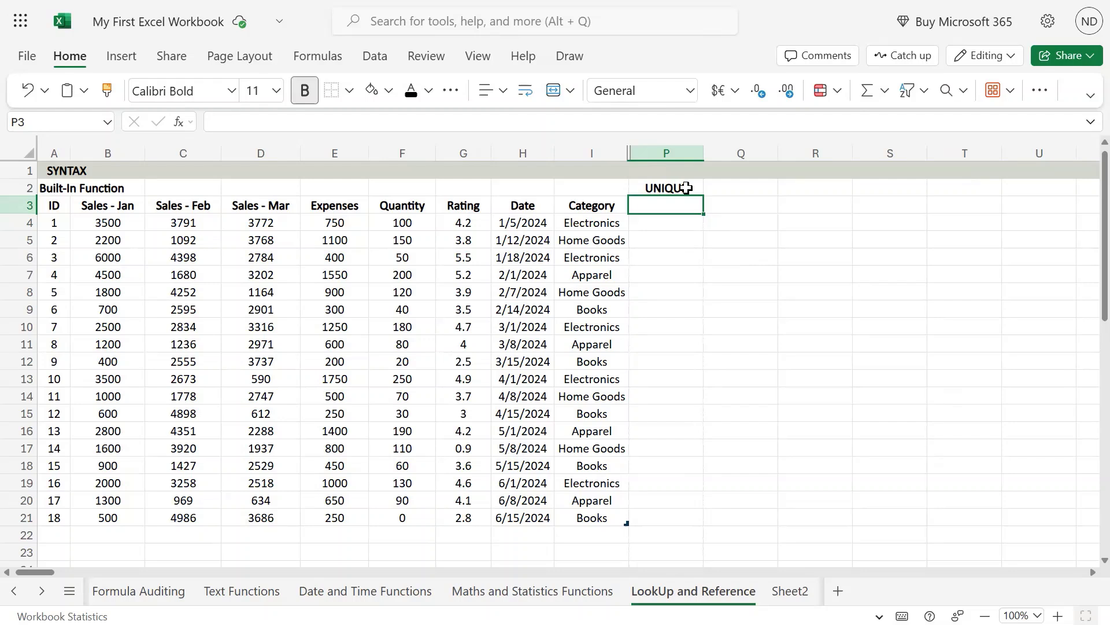
pyautogui.moveTo(606, 222); pyautogui.dragTo(643, 375)
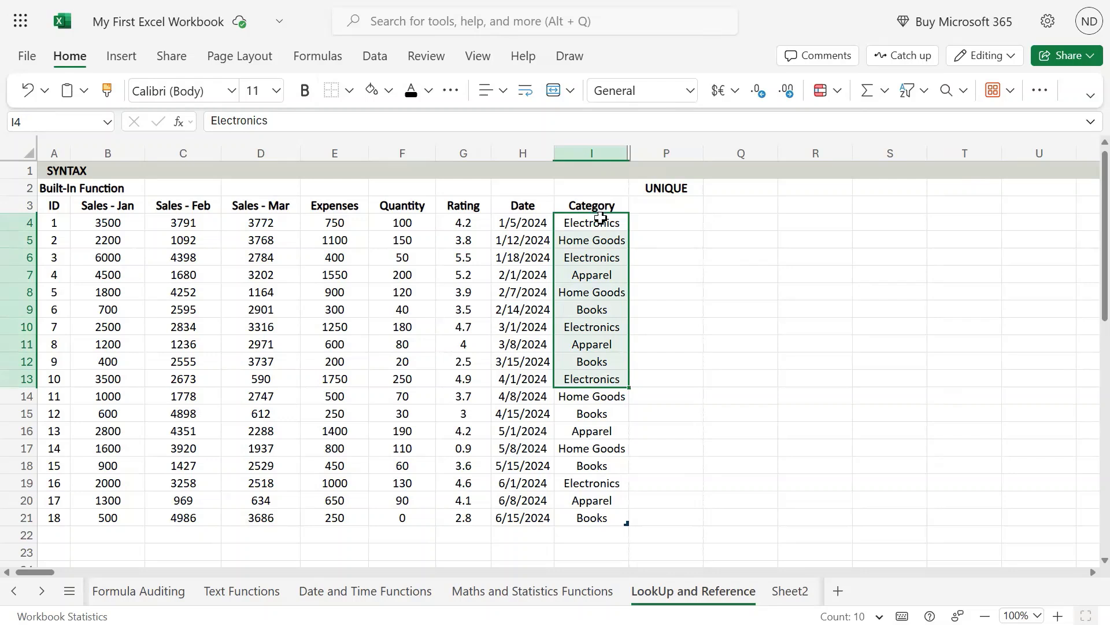
pyautogui.moveTo(600, 217); pyautogui.dragTo(626, 503)
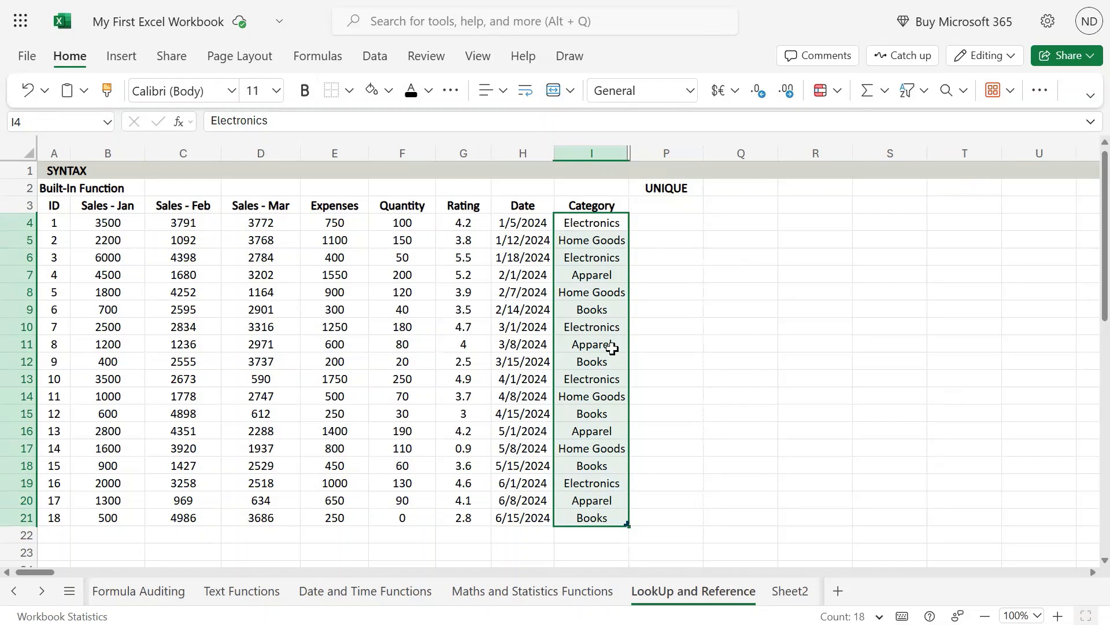
pyautogui.click(605, 225)
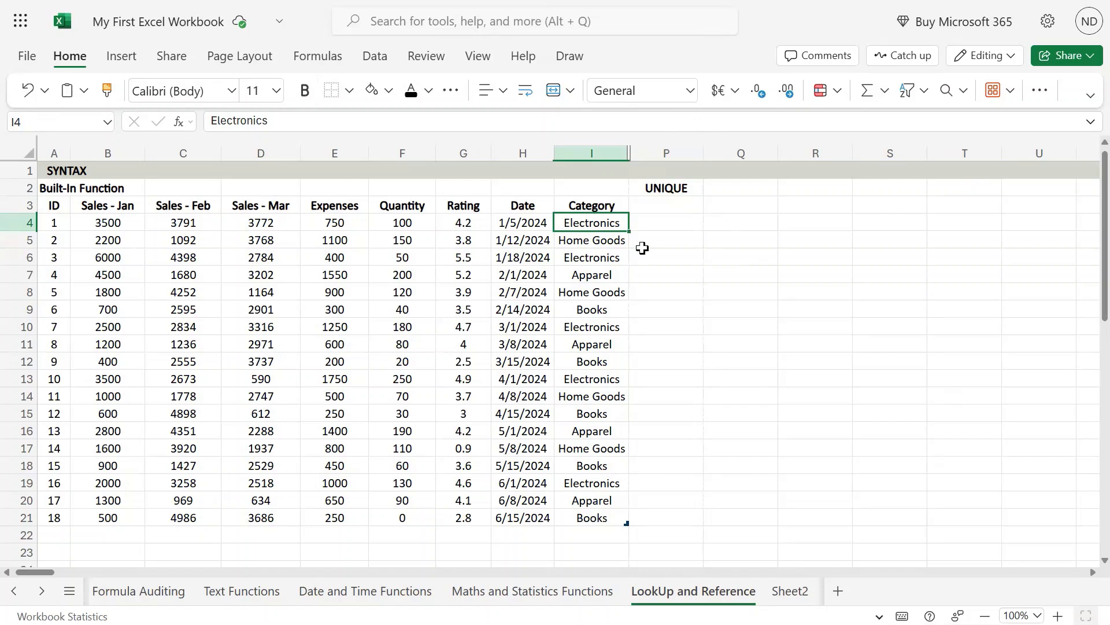
# Start the syntax note in cell P1 with the text "UNIQUE(array,"
pyautogui.click(680, 173)
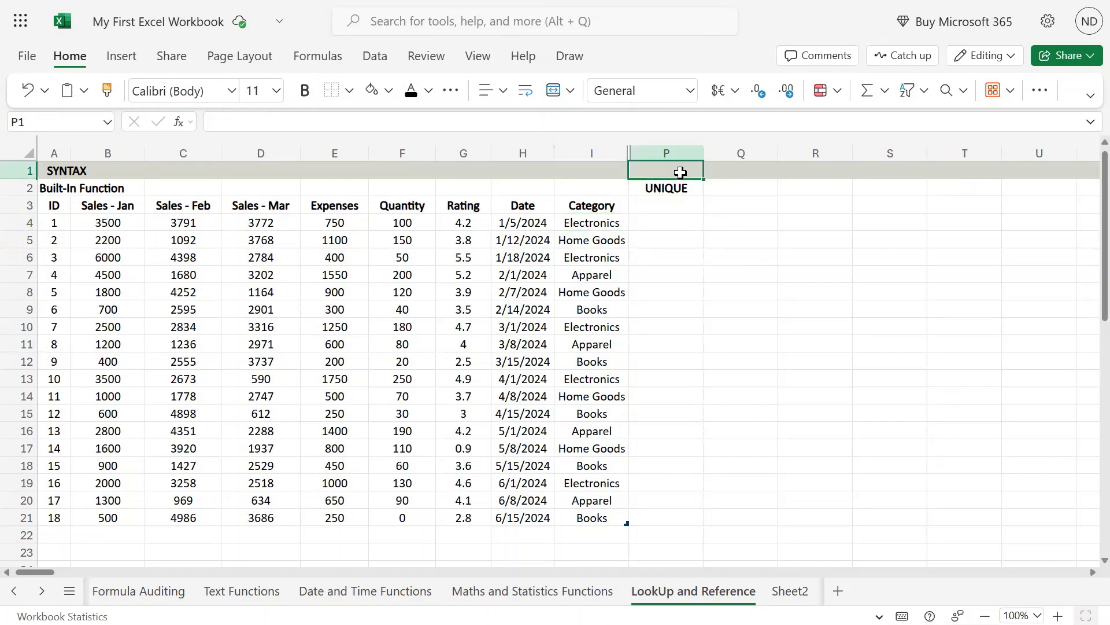
pyautogui.write('UNIQUE')
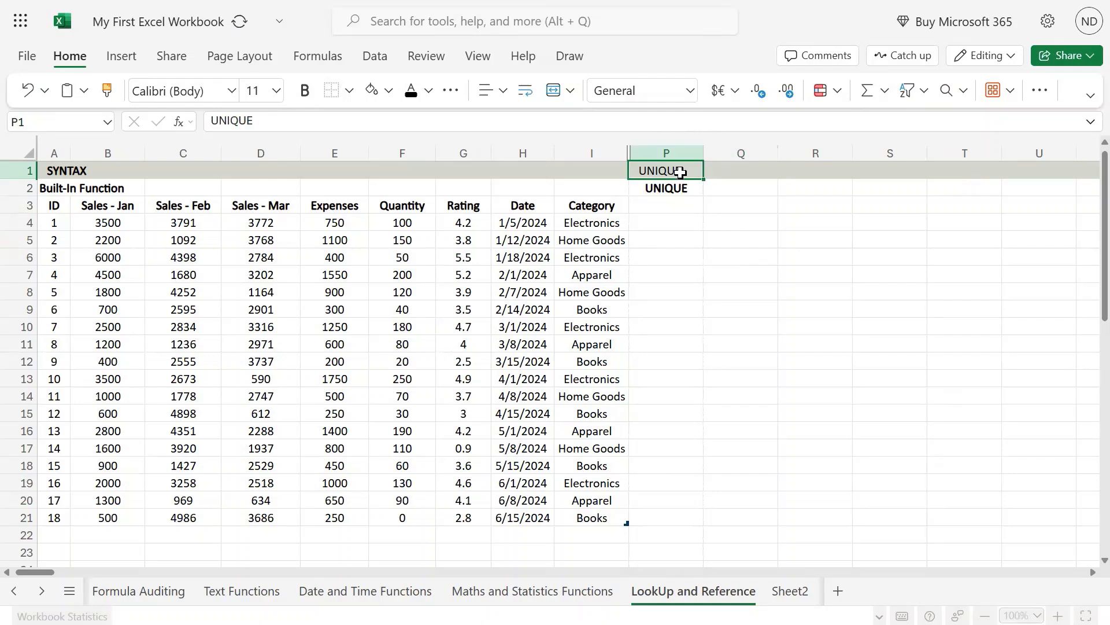
pyautogui.doubleClick(683, 173)
pyautogui.write('(')
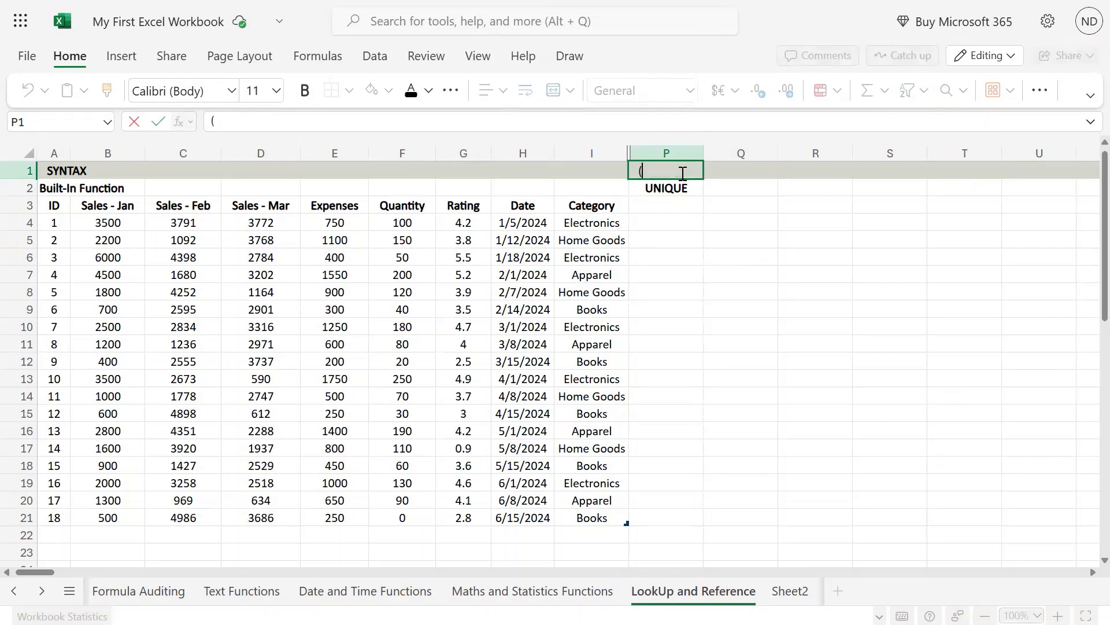
pyautogui.press('Escape')
pyautogui.doubleClick(680, 171)
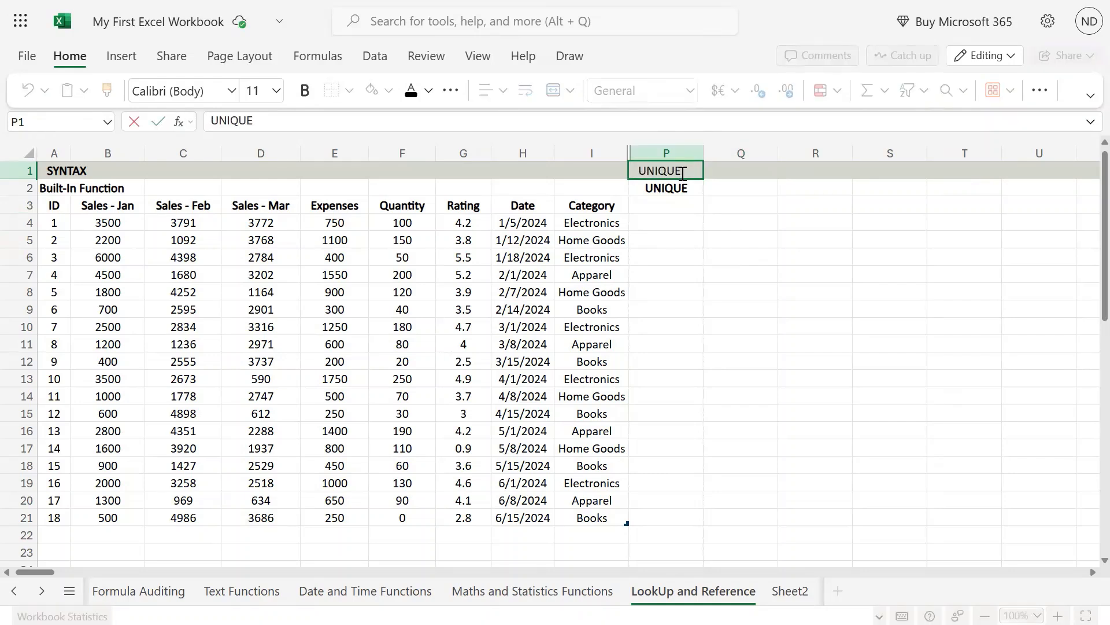
pyautogui.write('(array,')
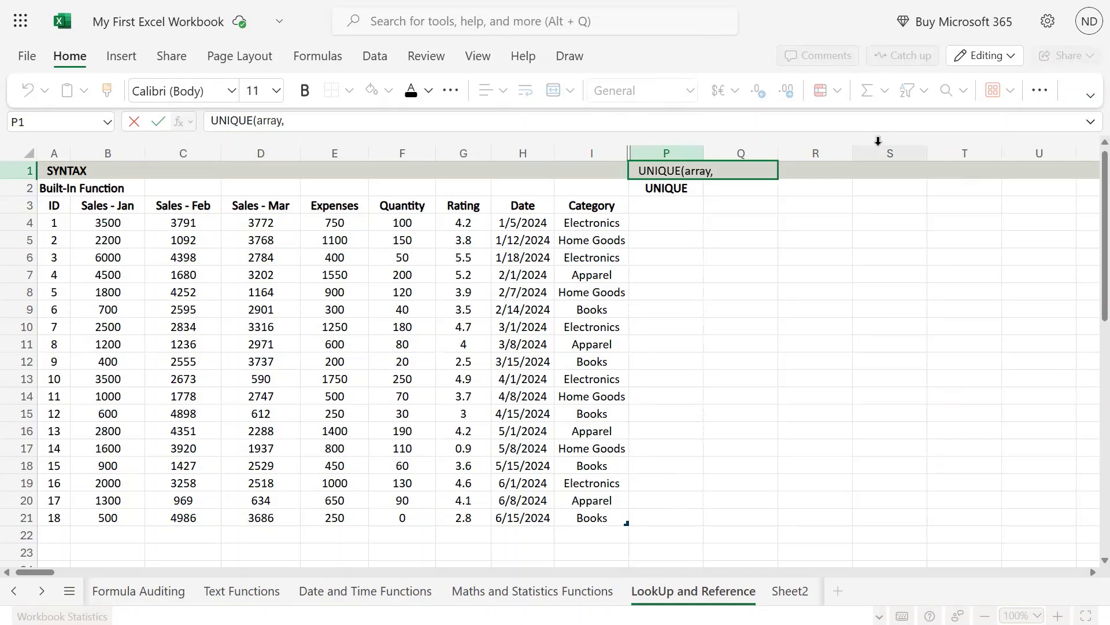
# Extend the syntax note in P1 so it reads "UNIQUE(array [,by_col"
pyautogui.press('BackSpace')
pyautogui.press('BackSpace')
pyautogui.write('[,')
pyautogui.press('Left')
pyautogui.press('Left')
pyautogui.press('Right')
pyautogui.press('Right')
pyautogui.write('by_col')
pyautogui.click(554, 1)
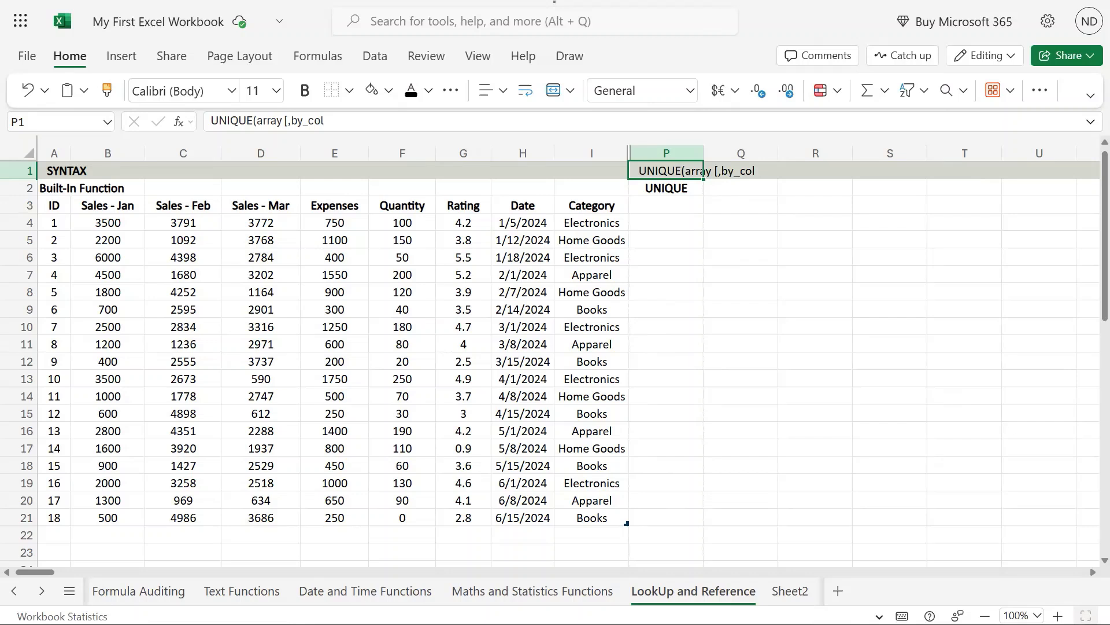
# Correct the brackets and complete the P1 syntax note as "UNIQUE(array ,[by_col],[exactly_once])"
pyautogui.click(352, 121)
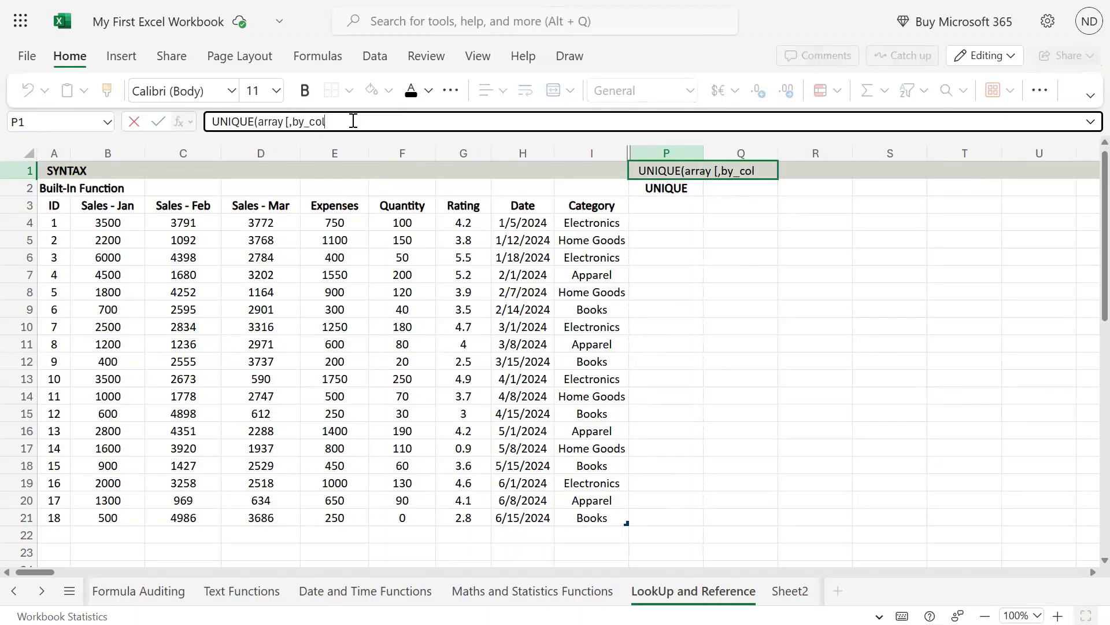
pyautogui.write(',')
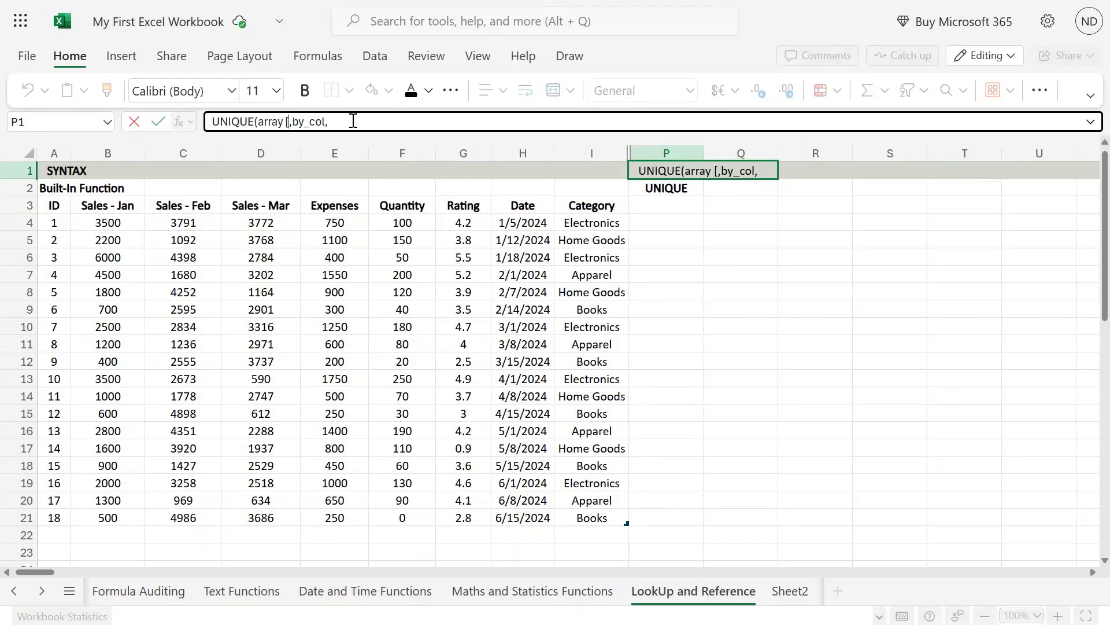
pyautogui.press('BackSpace')
pyautogui.write('[by_col],[exactly_')
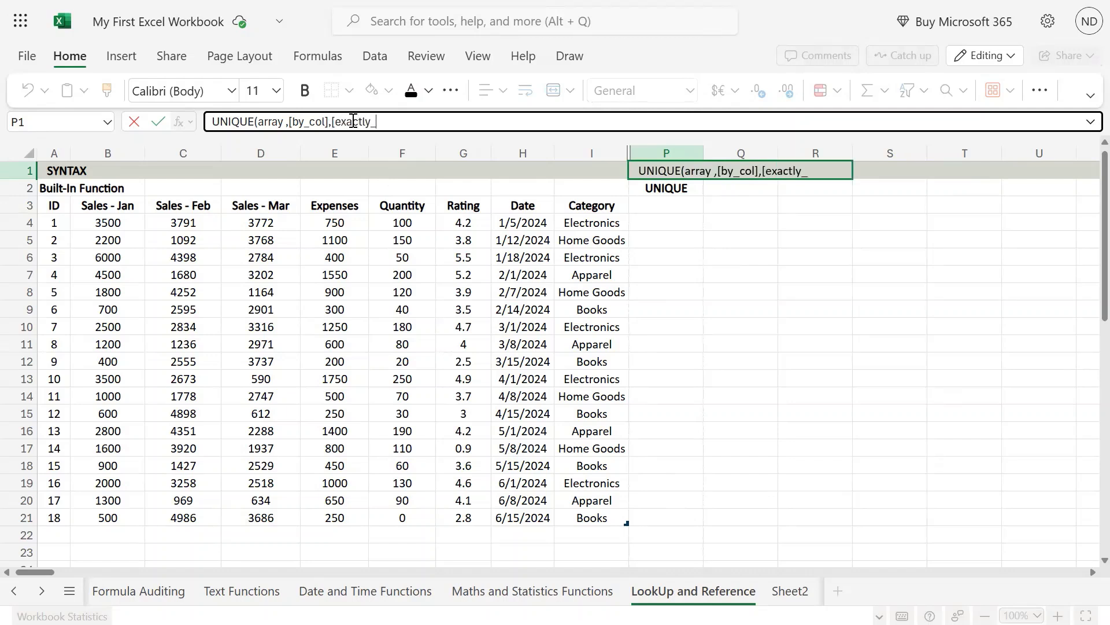
pyautogui.write('once])')
pyautogui.press('Return')
pyautogui.press('Down')
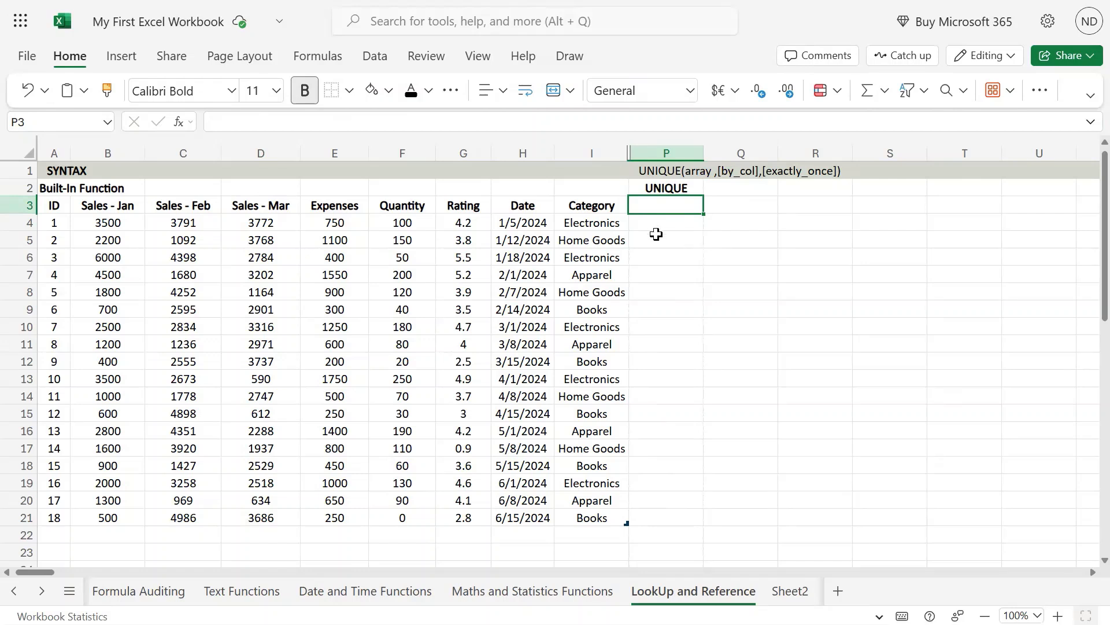
# Enter the formula =UNIQUE(I4:I21) in cell P4 to list the distinct categories
pyautogui.click(600, 224)
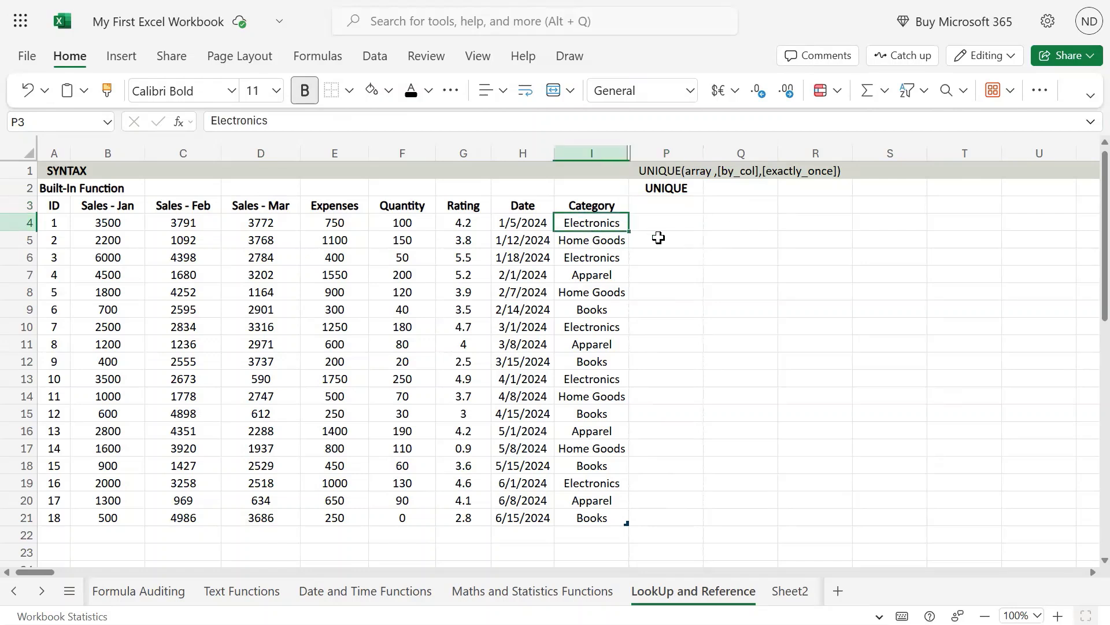
pyautogui.moveTo(581, 224); pyautogui.dragTo(107, 483)
pyautogui.click(687, 221)
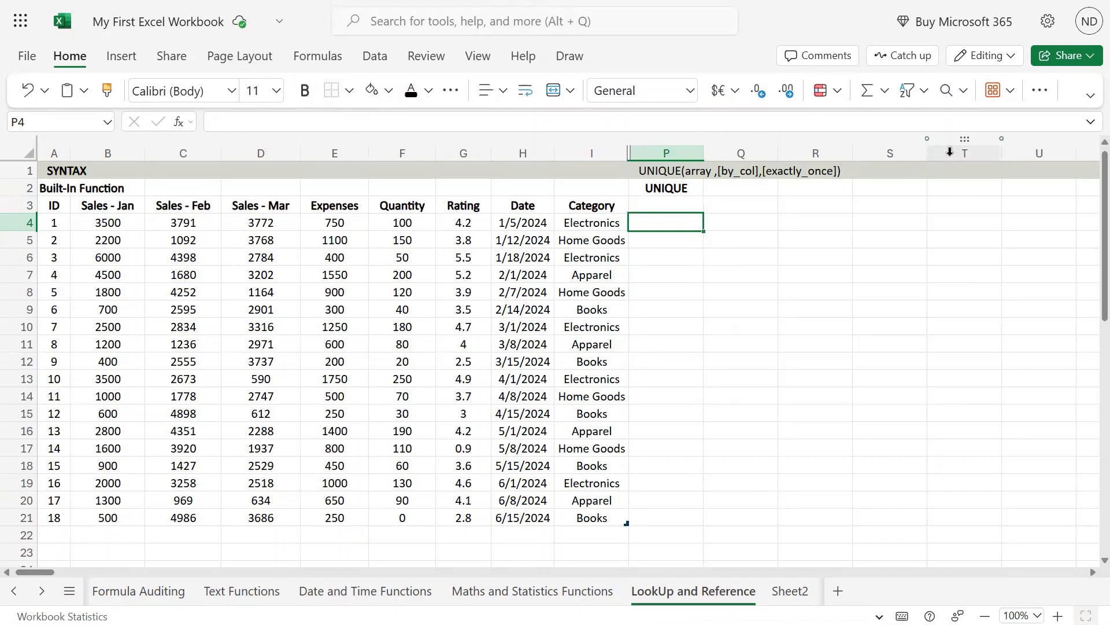
pyautogui.write('=uni')
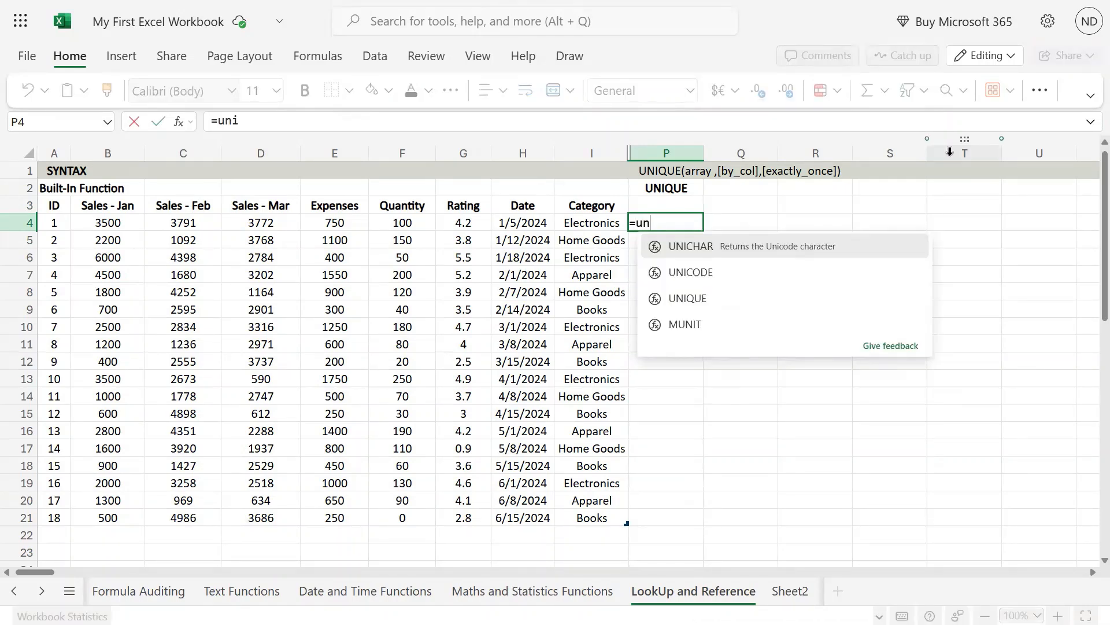
pyautogui.press('BackSpace')
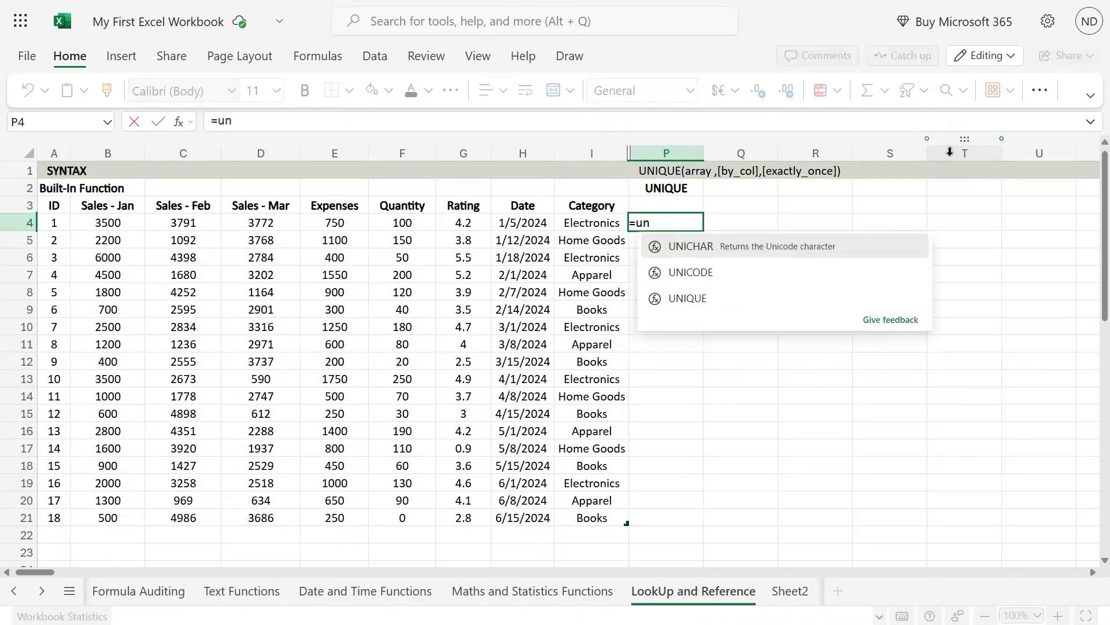
pyautogui.press('Down')
pyautogui.press('Down')
pyautogui.press('Tab')
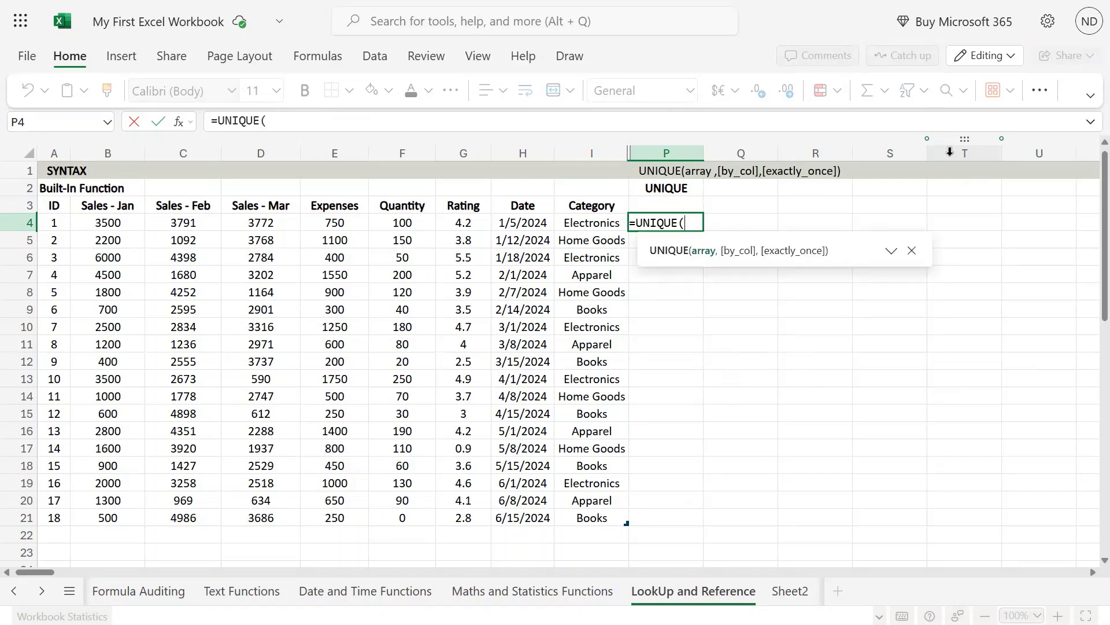
pyautogui.press('Left')
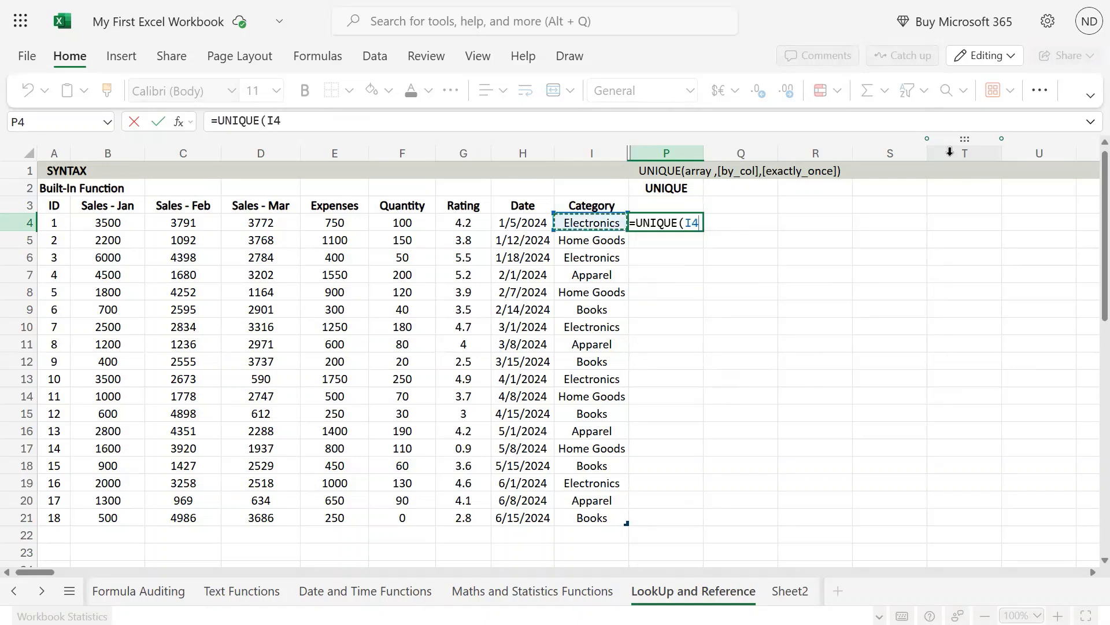
pyautogui.hotkey('ctrl', 'shift', 'Down')
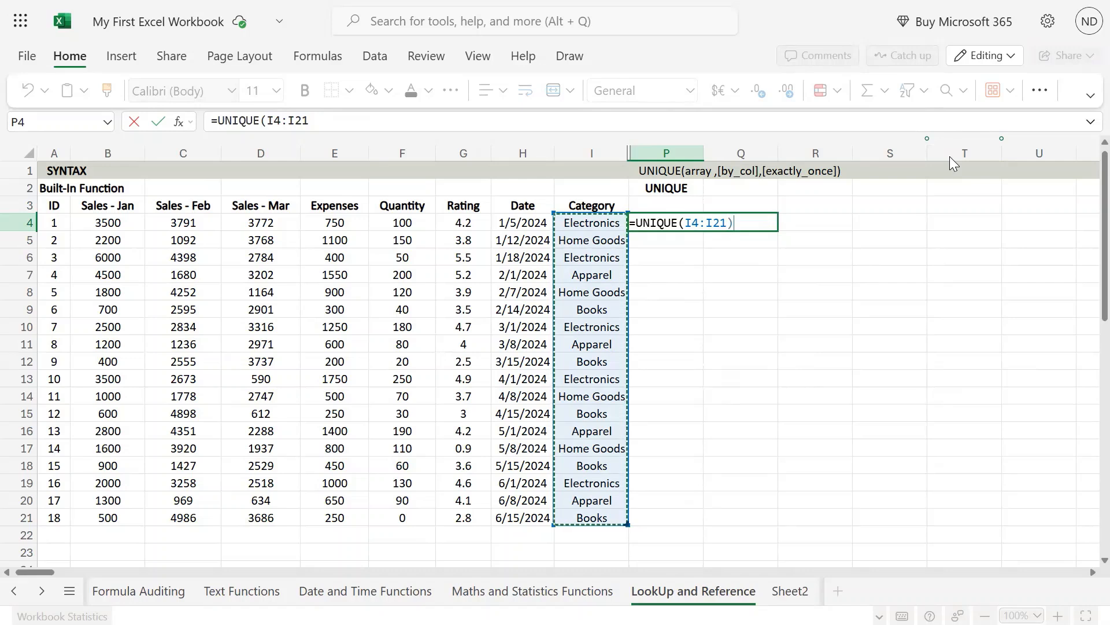
pyautogui.write(')')
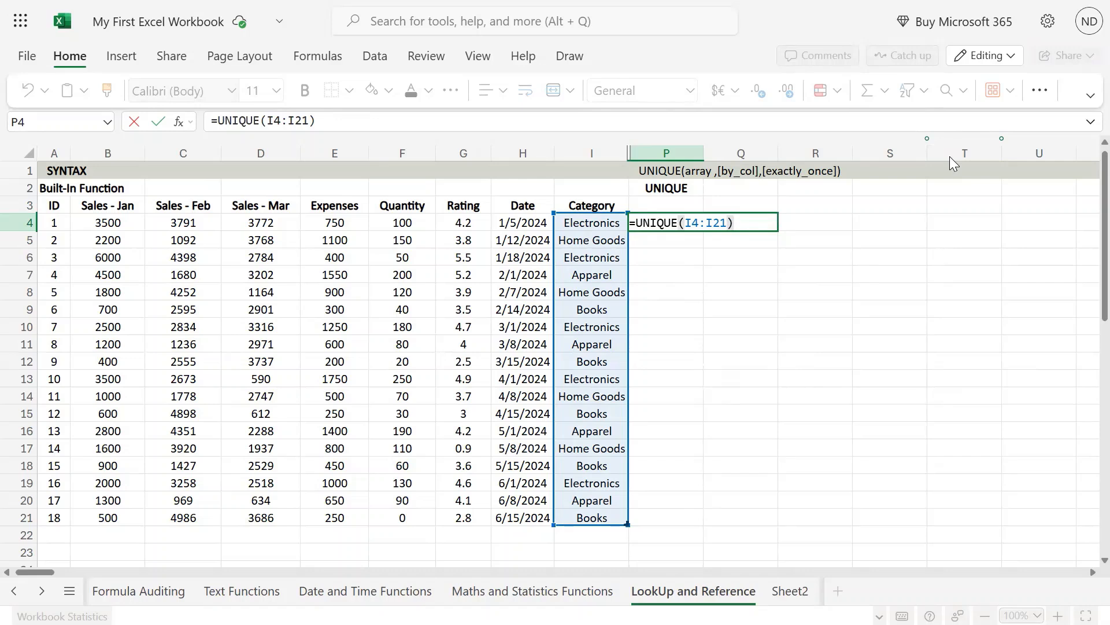
pyautogui.hotkey('ctrl', 'Return')
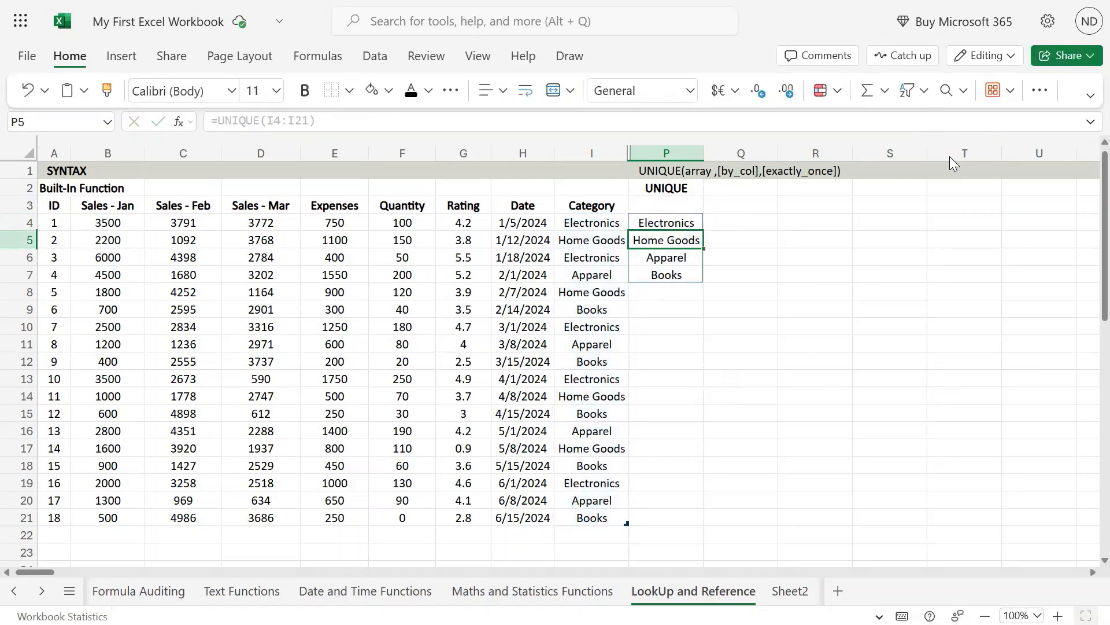
# Examine the spilled list below P4 and compare it with the Category column
pyautogui.hotkey('shift', 'Down')
pyautogui.hotkey('shift', 'Down')
pyautogui.hotkey('shift', 'Down')
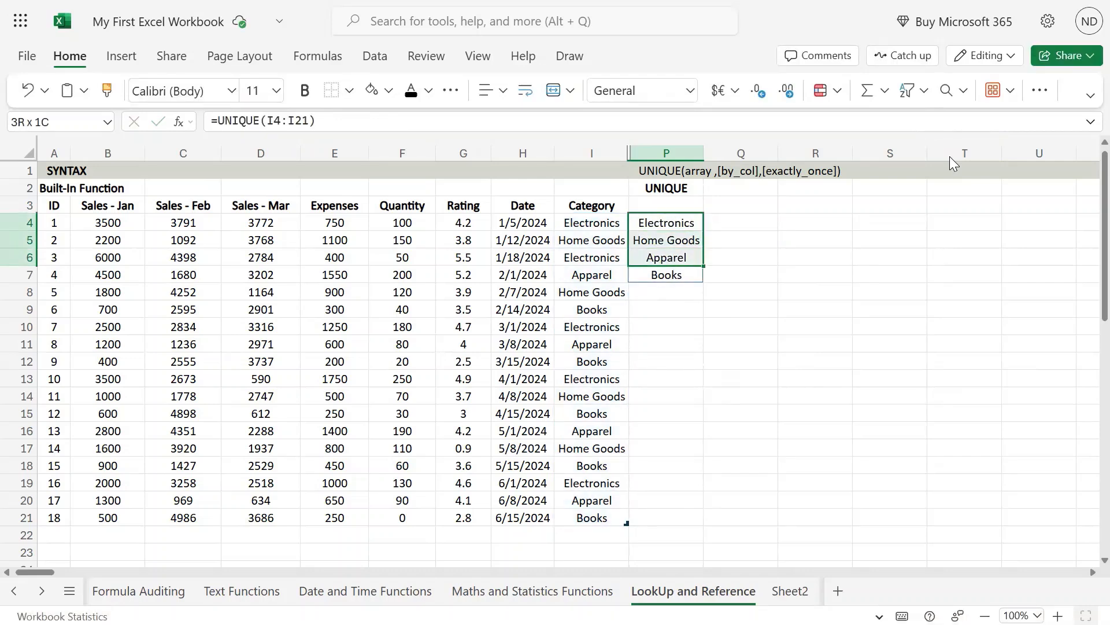
pyautogui.press('Left')
pyautogui.press('Left')
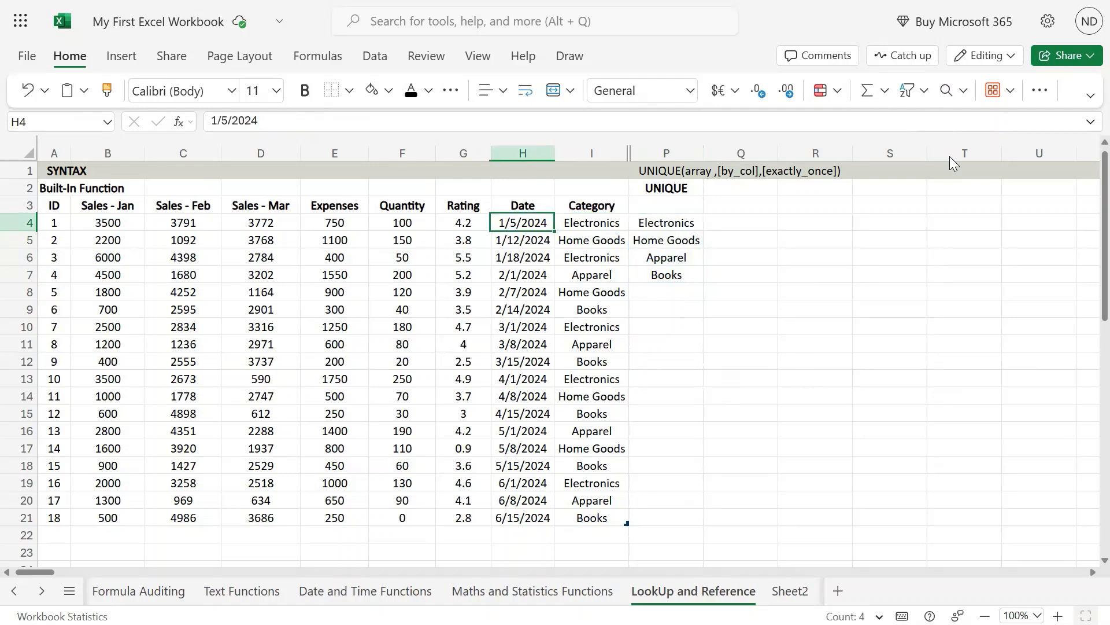
pyautogui.press('Right')
pyautogui.hotkey('ctrl', 'shift', 'Down')
pyautogui.press('Right')
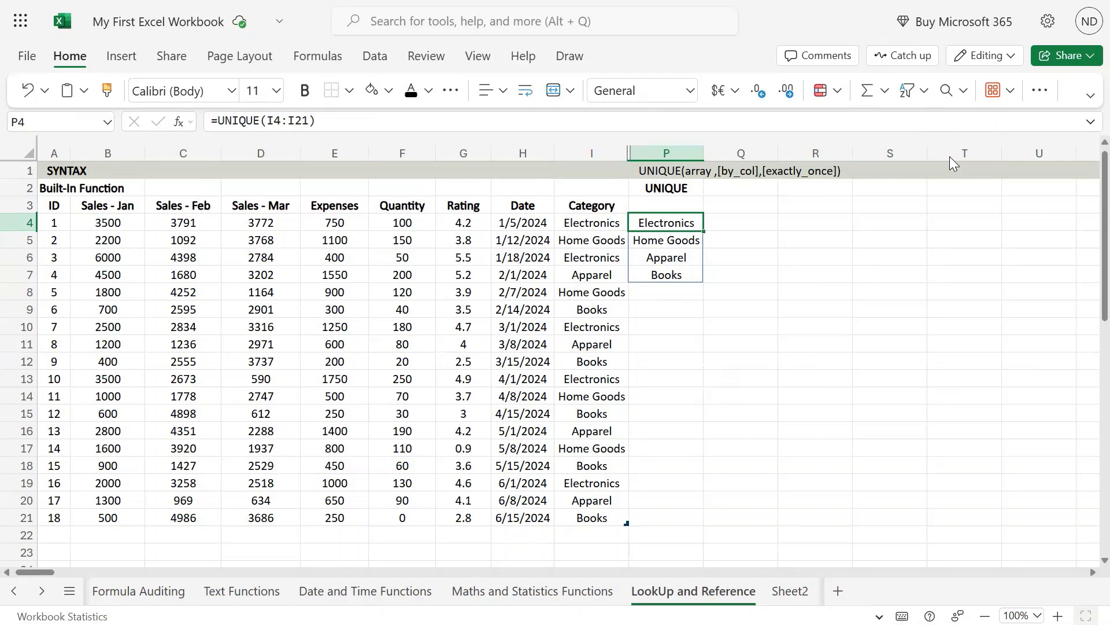
pyautogui.press('Right')
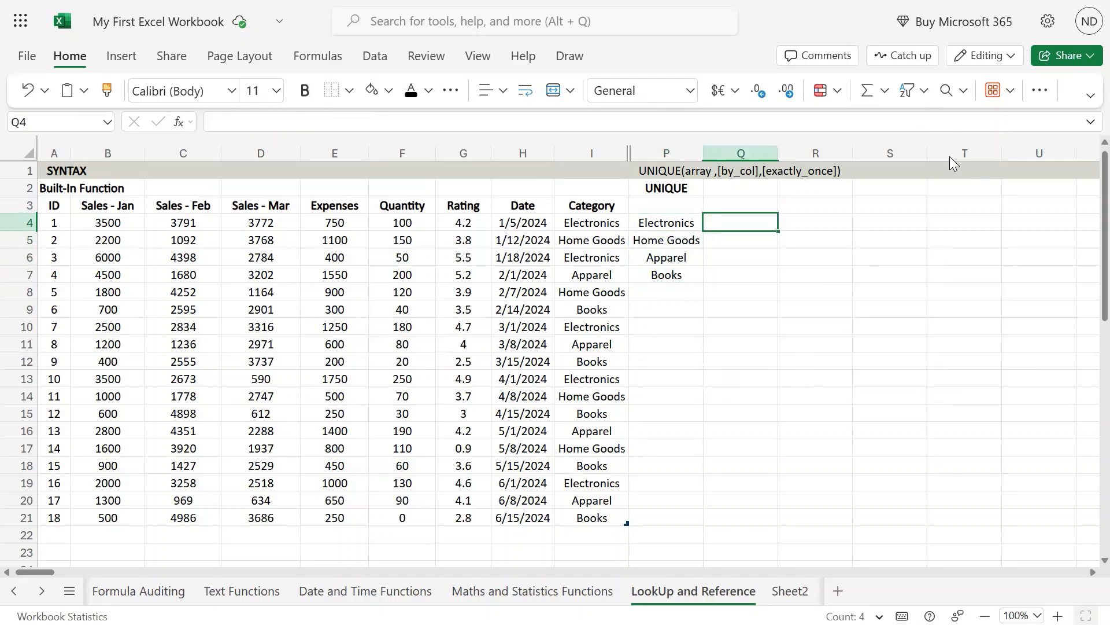
pyautogui.write('=sum')
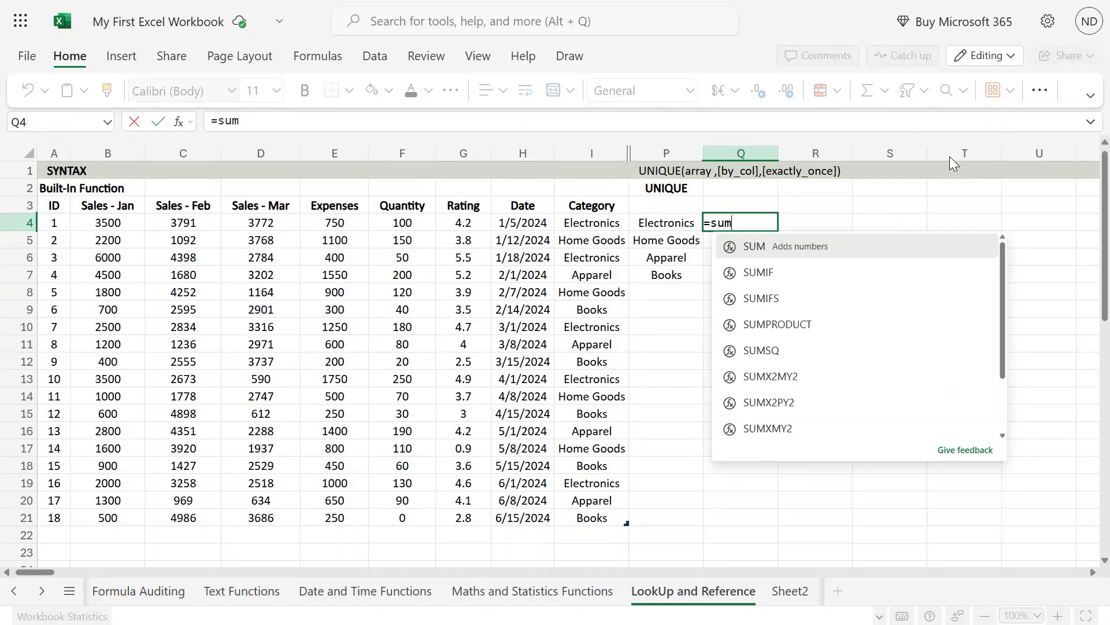
pyautogui.write('if(')
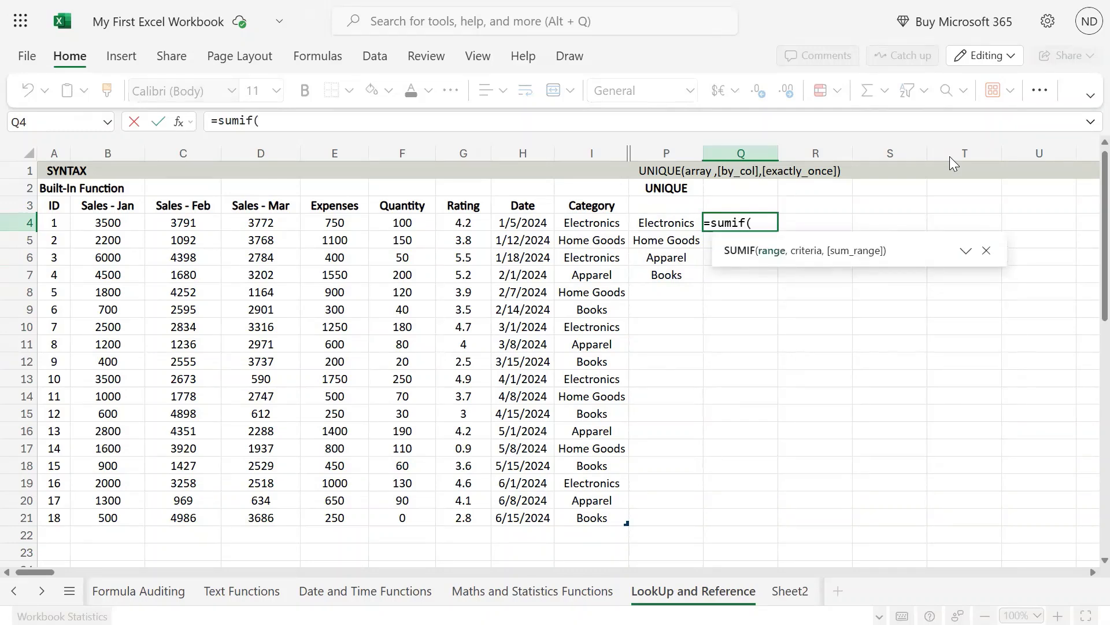
pyautogui.press('Left')
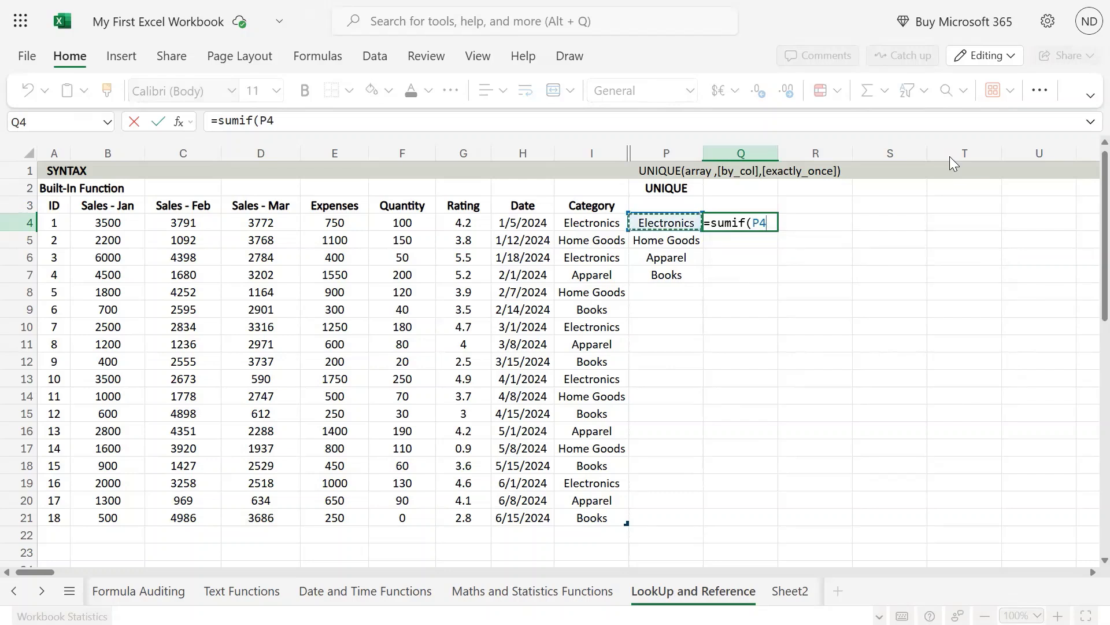
pyautogui.press('Escape')
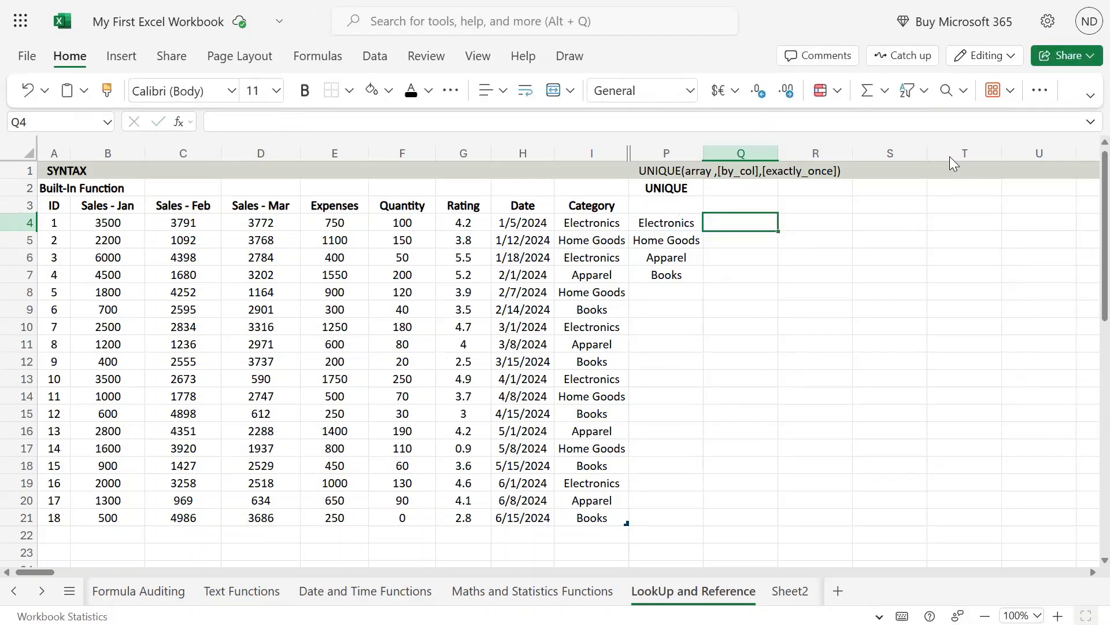
pyautogui.press('Left')
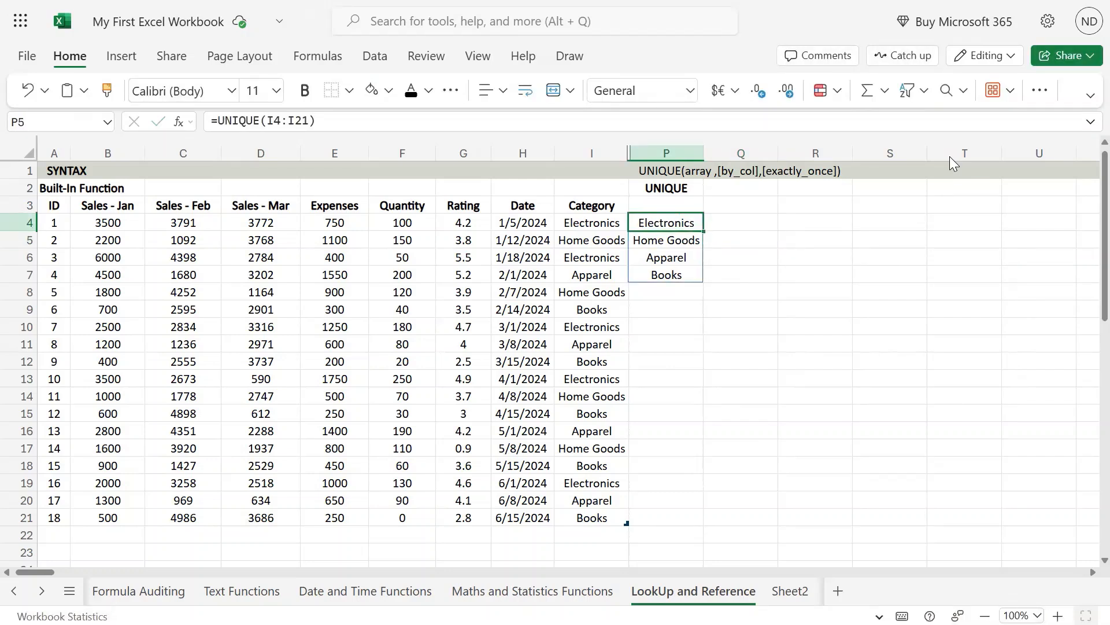
pyautogui.hotkey('ctrl', 'shift', 'Down')
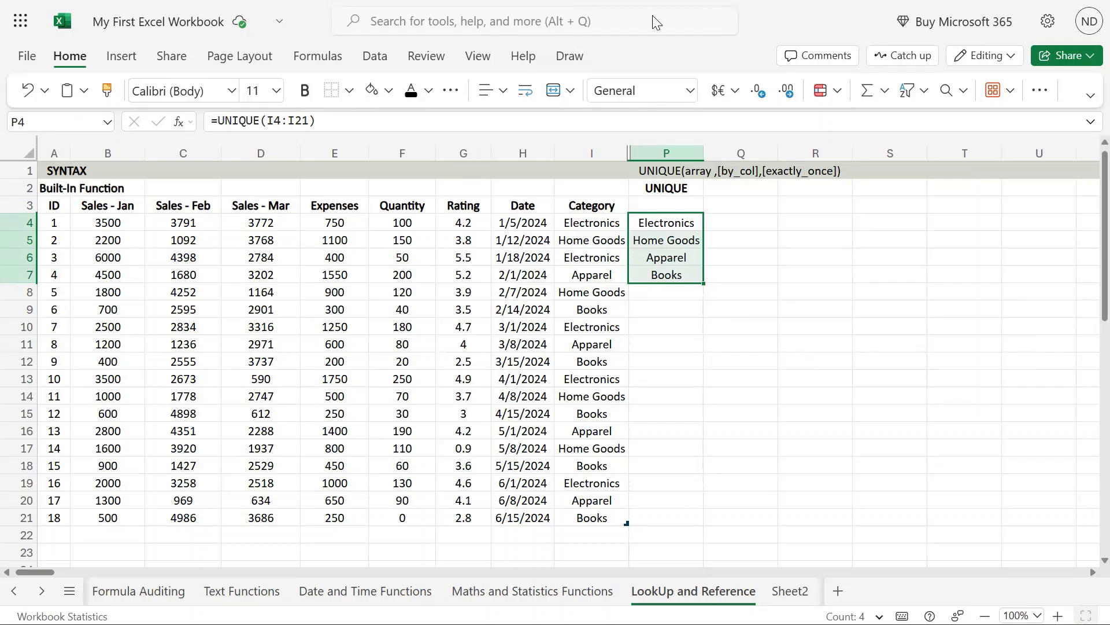
# Enter the formula =UNIQUE(A3:I21) in cell P9 to apply UNIQUE to the whole sales table
pyautogui.click(669, 309)
pyautogui.write('=')
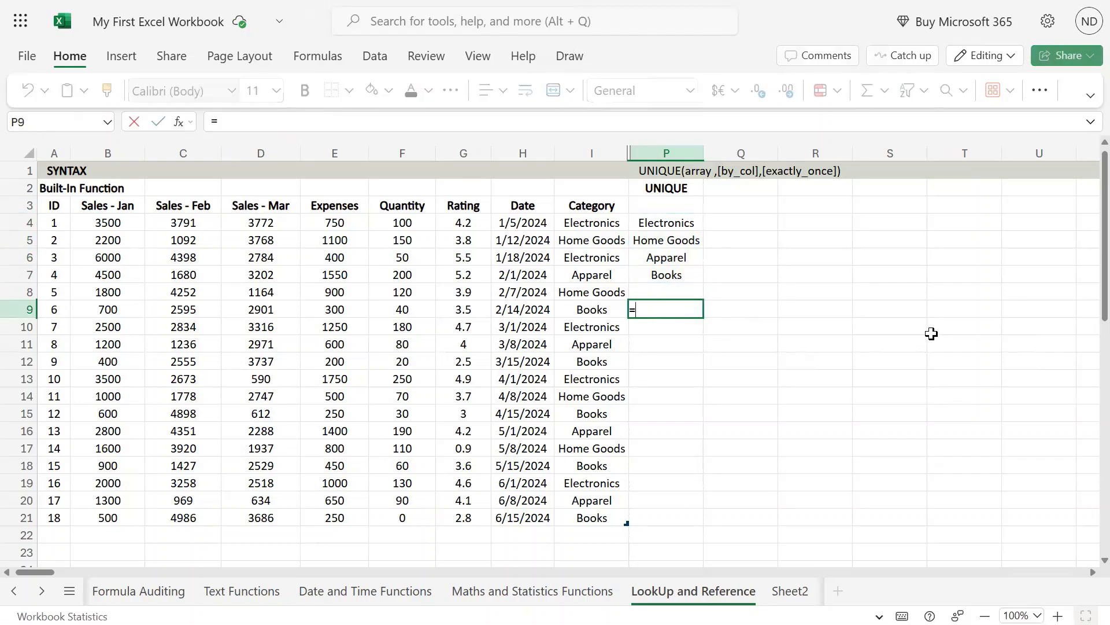
pyautogui.write('uniq')
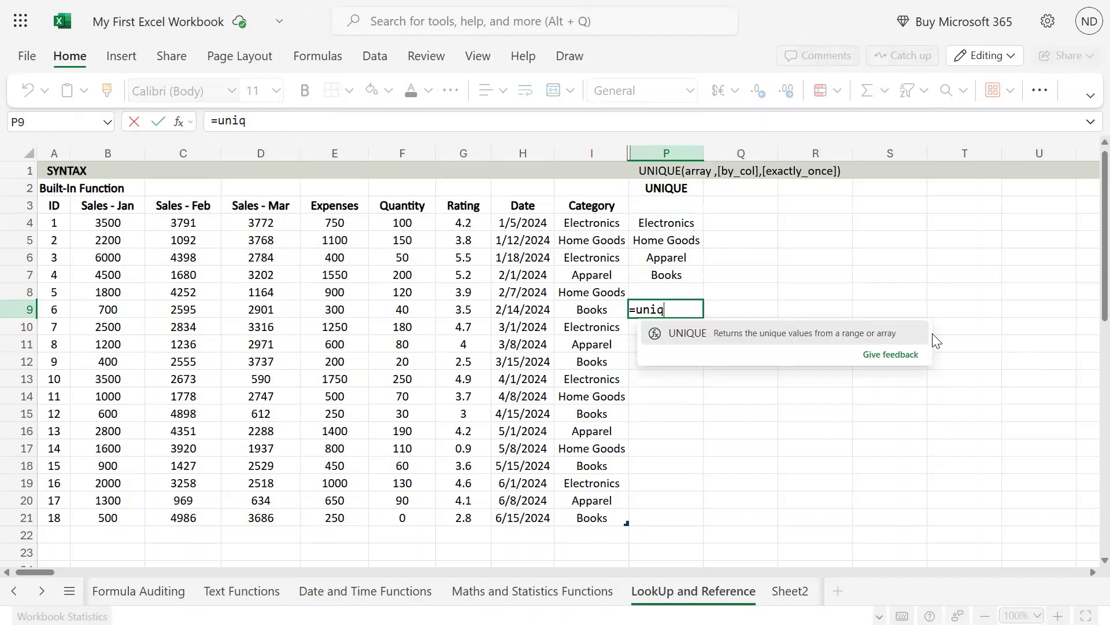
pyautogui.press('Tab')
pyautogui.press('Left')
pyautogui.hotkey('ctrl', 'Left')
pyautogui.press('Up')
pyautogui.press('Up')
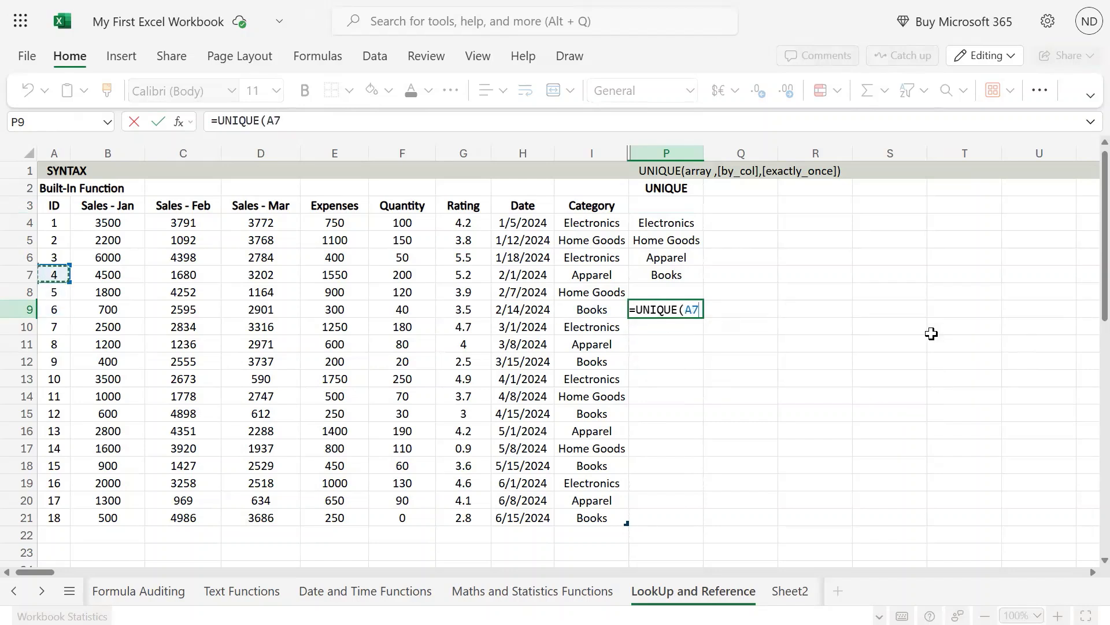
pyautogui.press('Up')
pyautogui.press('Up')
pyautogui.press('Up')
pyautogui.press('Up')
pyautogui.hotkey('ctrl', 'shift', 'Right')
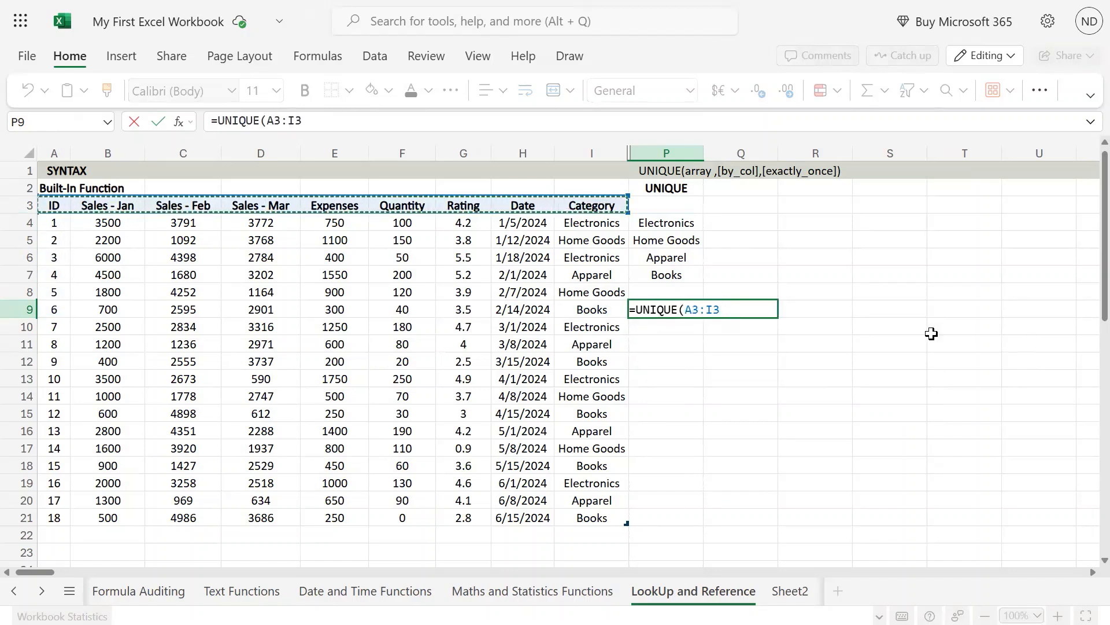
pyautogui.hotkey('ctrl', 'shift', 'Down')
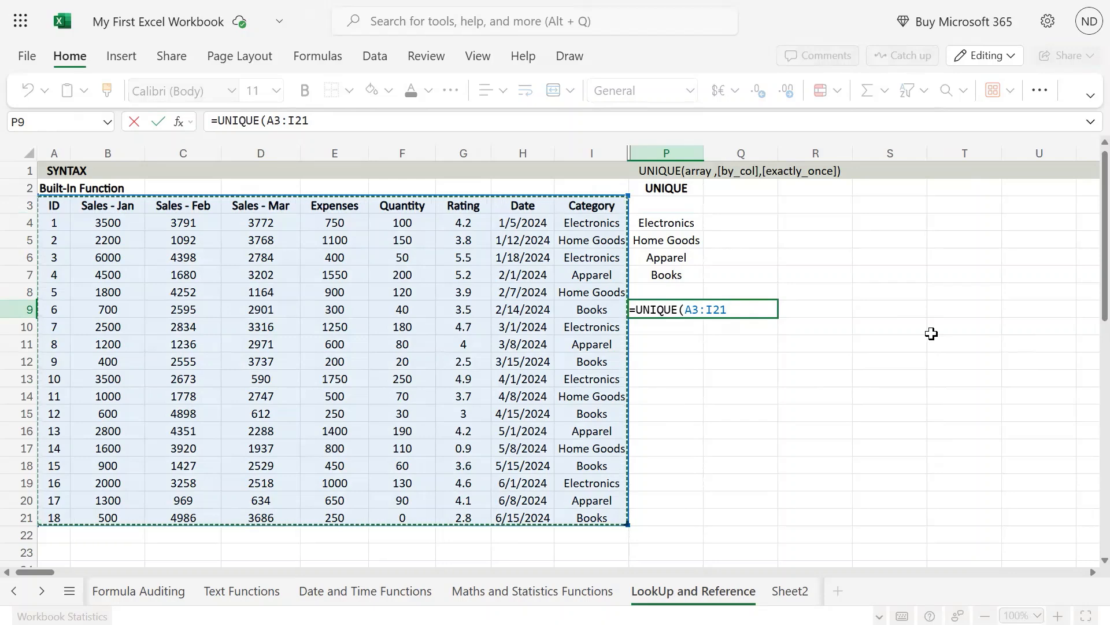
pyautogui.write(')')
pyautogui.press('Return')
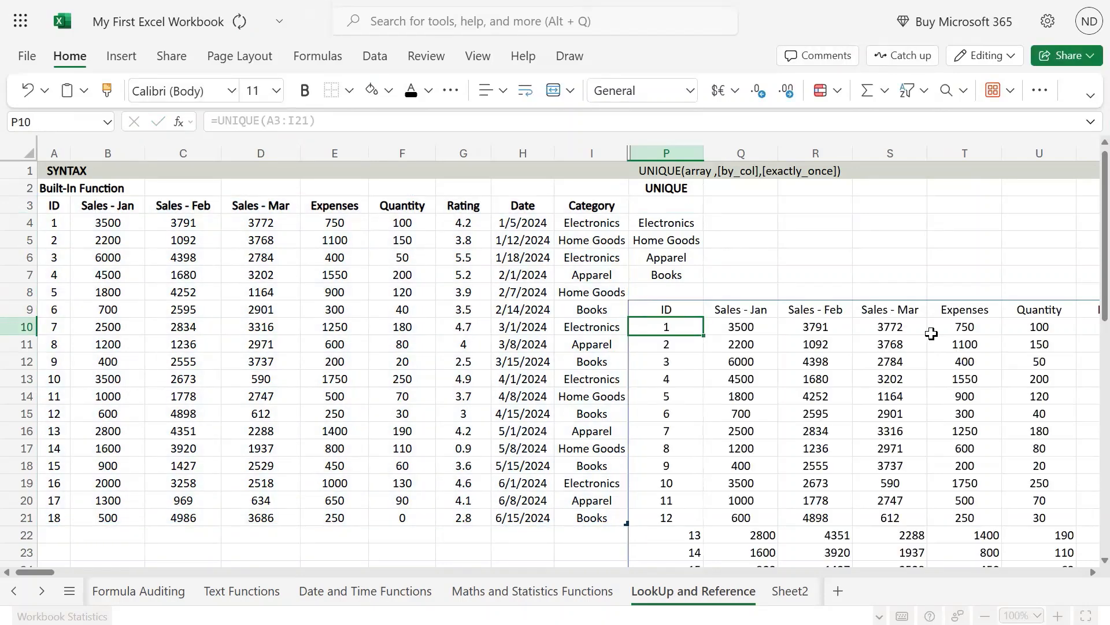
# Examine the rows spilled below P9 down to the end of the list and compare them with the source table
pyautogui.press('Down')
pyautogui.press('Down')
pyautogui.press('Down')
pyautogui.press('Down')
pyautogui.press('Down')
pyautogui.press('Down')
pyautogui.press('Down')
pyautogui.press('Down')
pyautogui.press('Down')
pyautogui.press('Down')
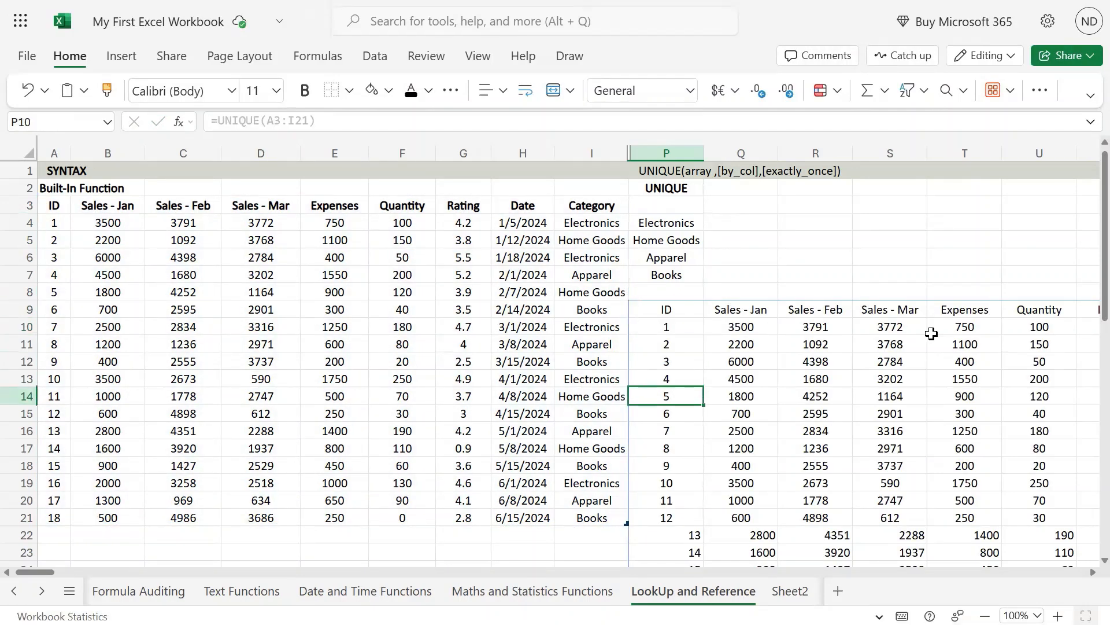
pyautogui.press('Down')
pyautogui.press('Down')
pyautogui.press('Down')
pyautogui.press('Down')
pyautogui.press('Down')
pyautogui.press('Down')
pyautogui.press('Down')
pyautogui.press('Down')
pyautogui.press('Down')
pyautogui.press('Down')
pyautogui.press('Down')
pyautogui.press('Down')
pyautogui.press('Down')
pyautogui.press('Down')
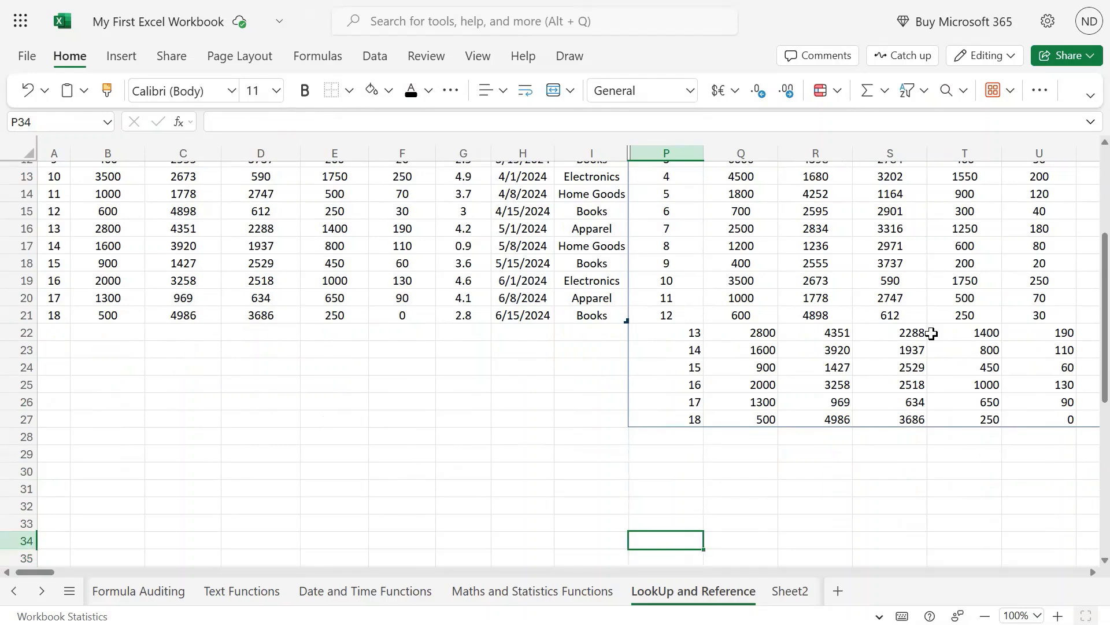
pyautogui.press('Up')
pyautogui.press('Up')
pyautogui.press('Up')
pyautogui.press('Up')
pyautogui.press('Up')
pyautogui.press('Up')
pyautogui.press('Up')
pyautogui.press('Up')
pyautogui.press('Up')
pyautogui.press('Up')
pyautogui.press('Up')
pyautogui.press('Up')
pyautogui.press('Up')
pyautogui.press('Up')
pyautogui.press('Up')
pyautogui.press('Up')
pyautogui.press('Left')
pyautogui.press('Left')
pyautogui.press('Left')
pyautogui.press('Left')
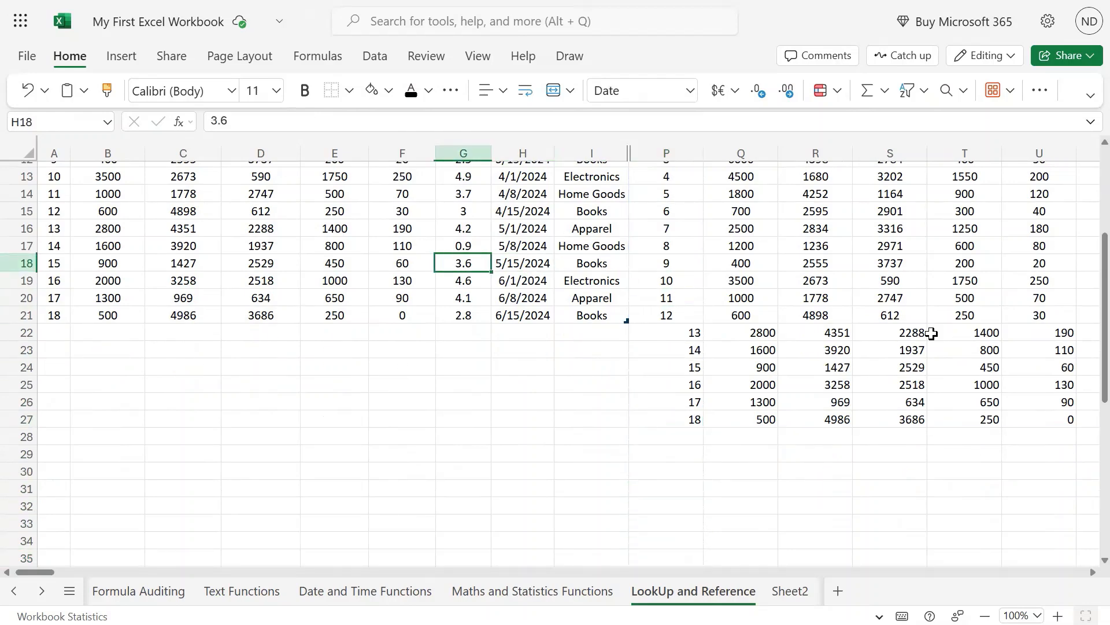
pyautogui.press('Right')
pyautogui.press('Right')
pyautogui.press('Right')
pyautogui.press('Right')
pyautogui.press('Up')
pyautogui.press('Up')
pyautogui.press('Up')
pyautogui.press('Up')
pyautogui.press('Up')
pyautogui.press('Up')
pyautogui.press('Up')
pyautogui.press('Up')
pyautogui.press('Up')
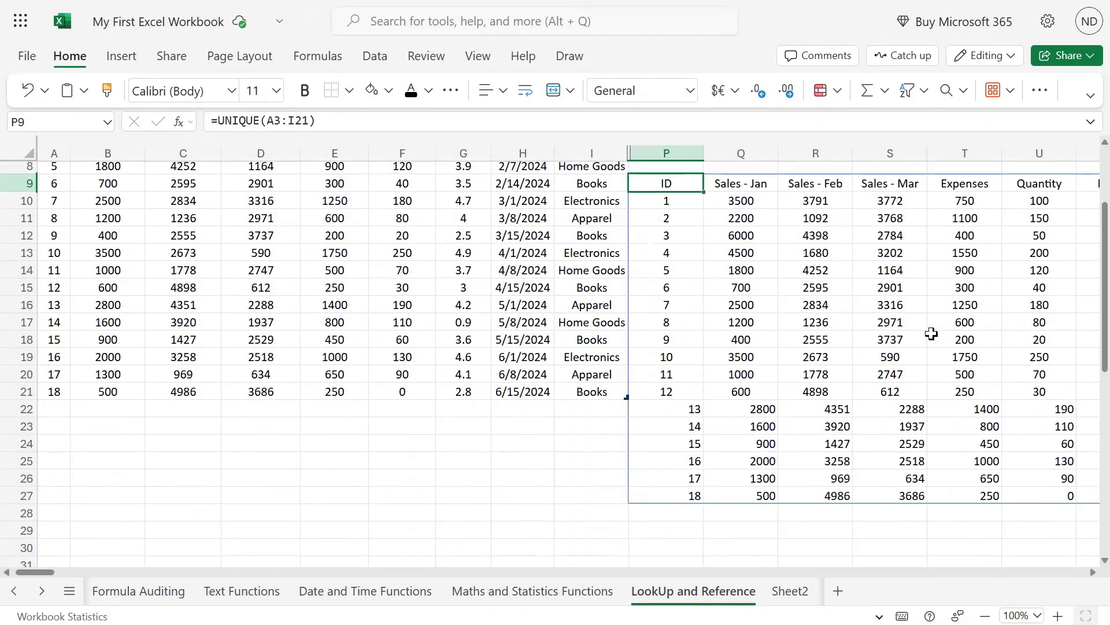
# Check the spilled columns from ID through Category along the header row, returning to P9
pyautogui.press('Right')
pyautogui.press('Right')
pyautogui.press('Right')
pyautogui.press('Right')
pyautogui.press('Right')
pyautogui.press('Right')
pyautogui.press('Right')
pyautogui.press('Right')
pyautogui.press('Right')
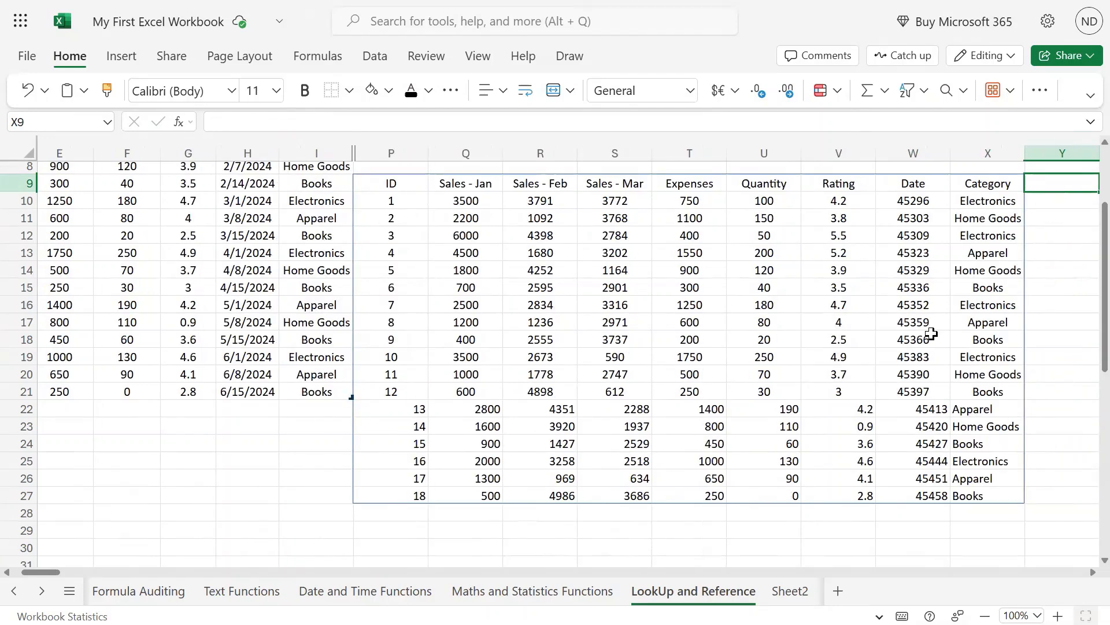
pyautogui.press('Left')
pyautogui.press('Left')
pyautogui.press('Left')
pyautogui.press('Left')
pyautogui.press('Left')
pyautogui.press('Left')
pyautogui.press('Left')
pyautogui.press('Left')
pyautogui.press('Left')
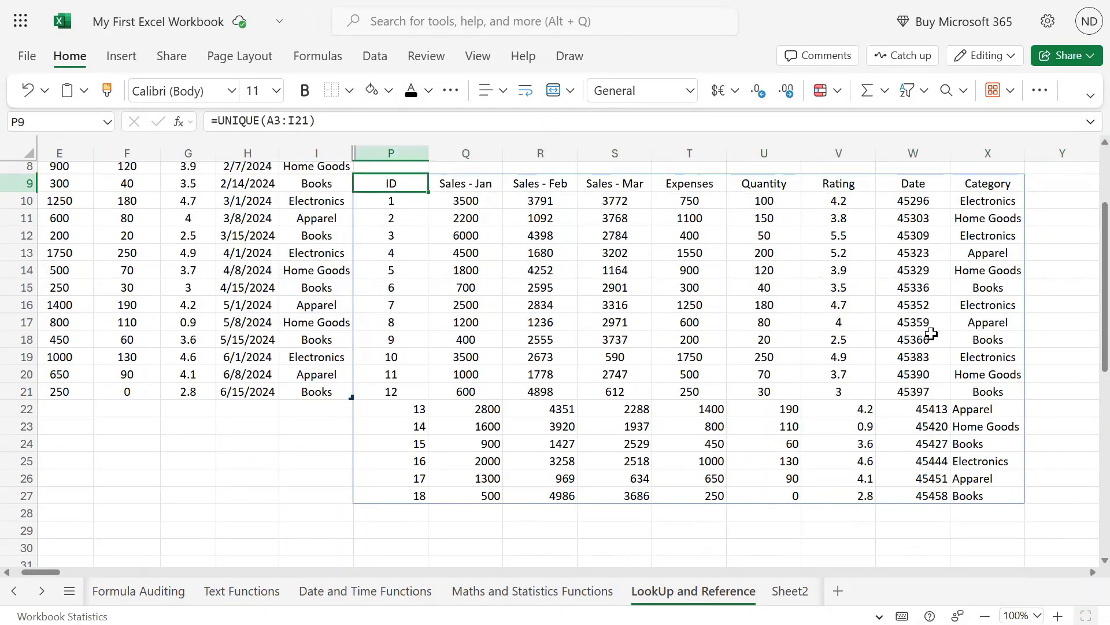
pyautogui.press('Delete')
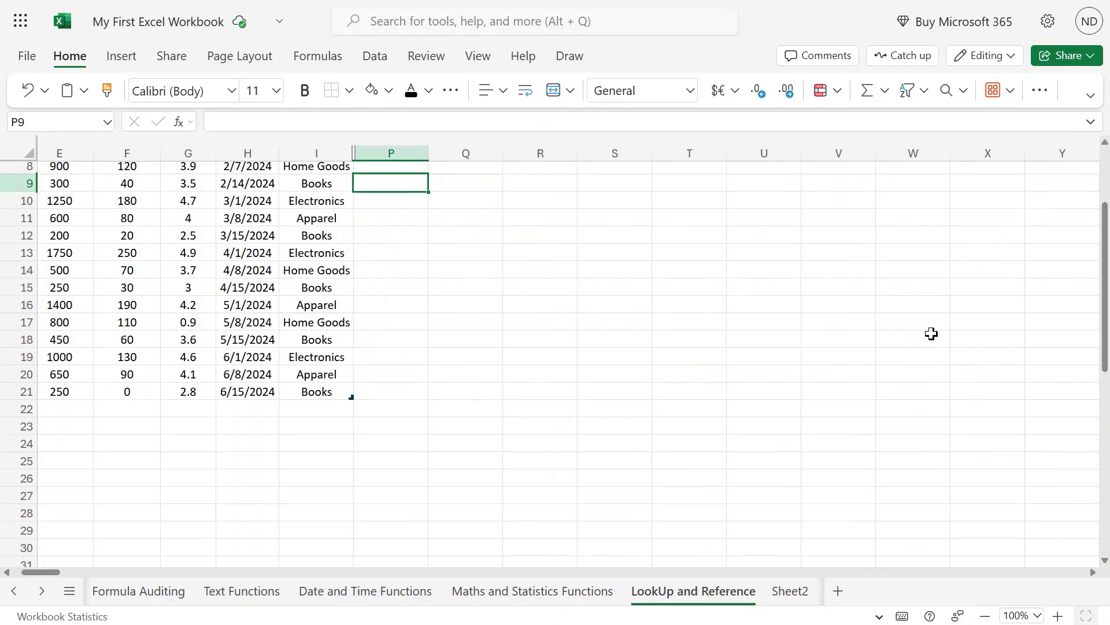
pyautogui.hotkey('ctrl', 'z')
pyautogui.press('F2')
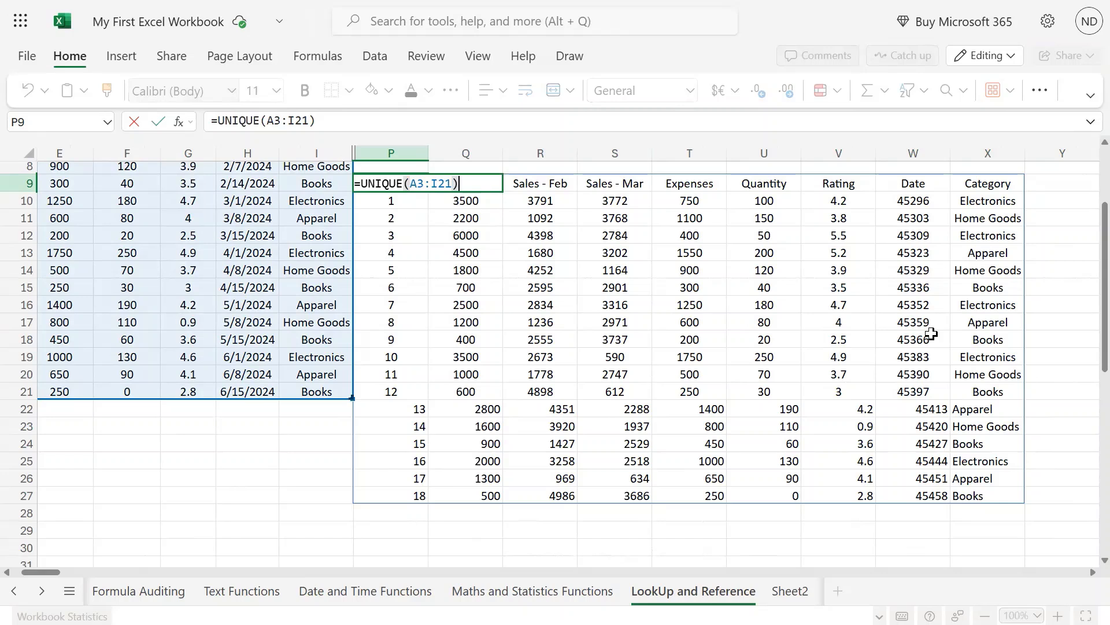
pyautogui.press('Left')
pyautogui.press('Escape')
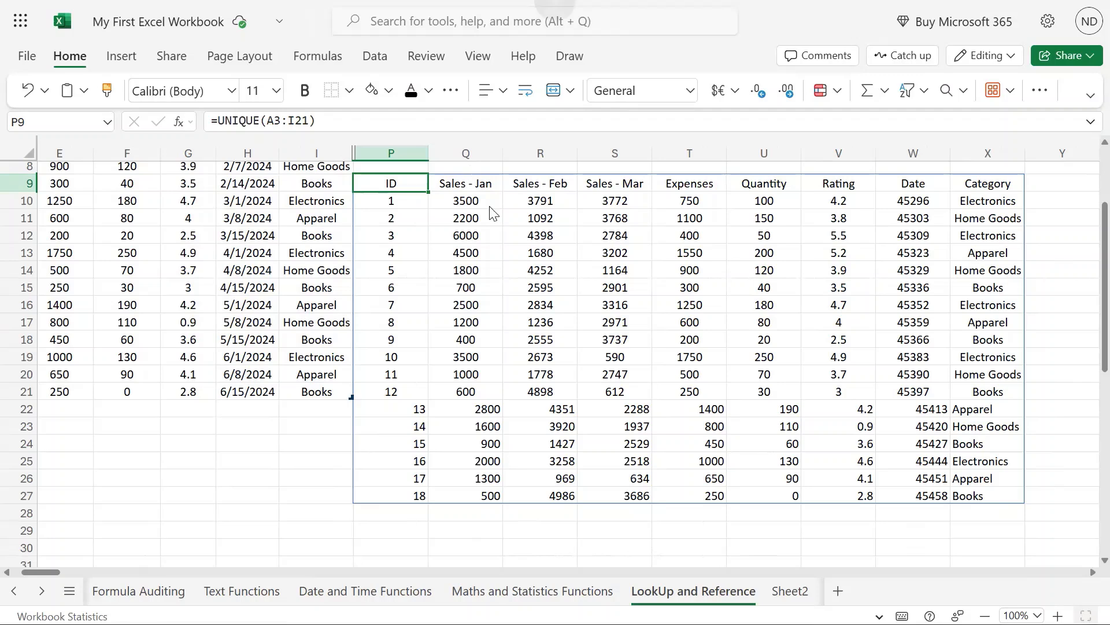
# Add FALSE for both by_col and exactly_once so the P9 formula reads =UNIQUE(A3:I21,FALSE, FALSE)
pyautogui.doubleClick(421, 183)
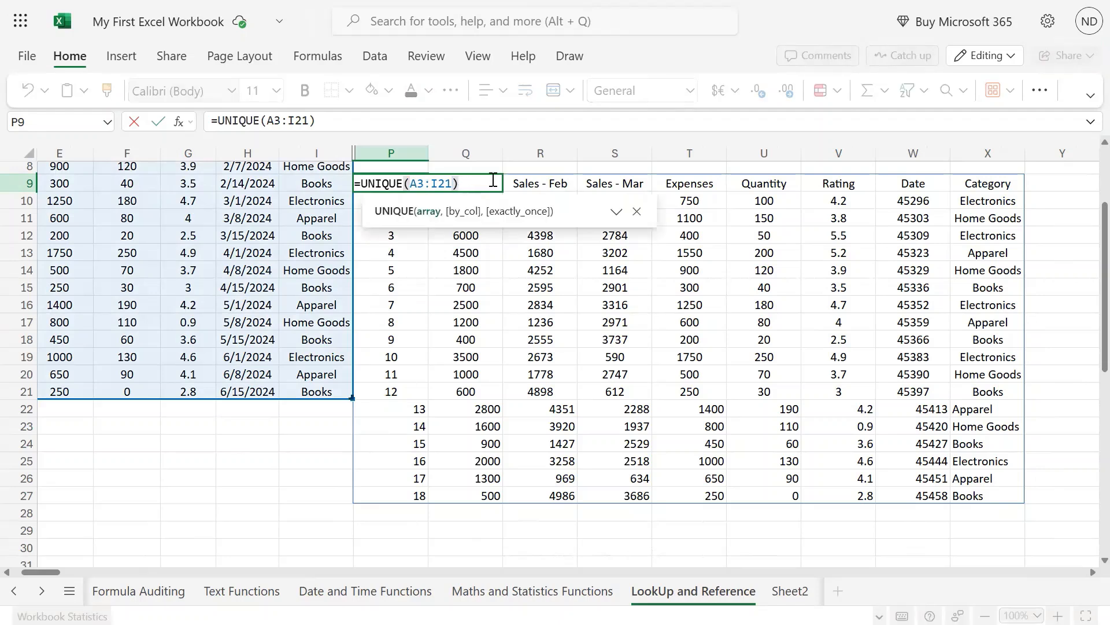
pyautogui.write(',')
pyautogui.write('false, fa')
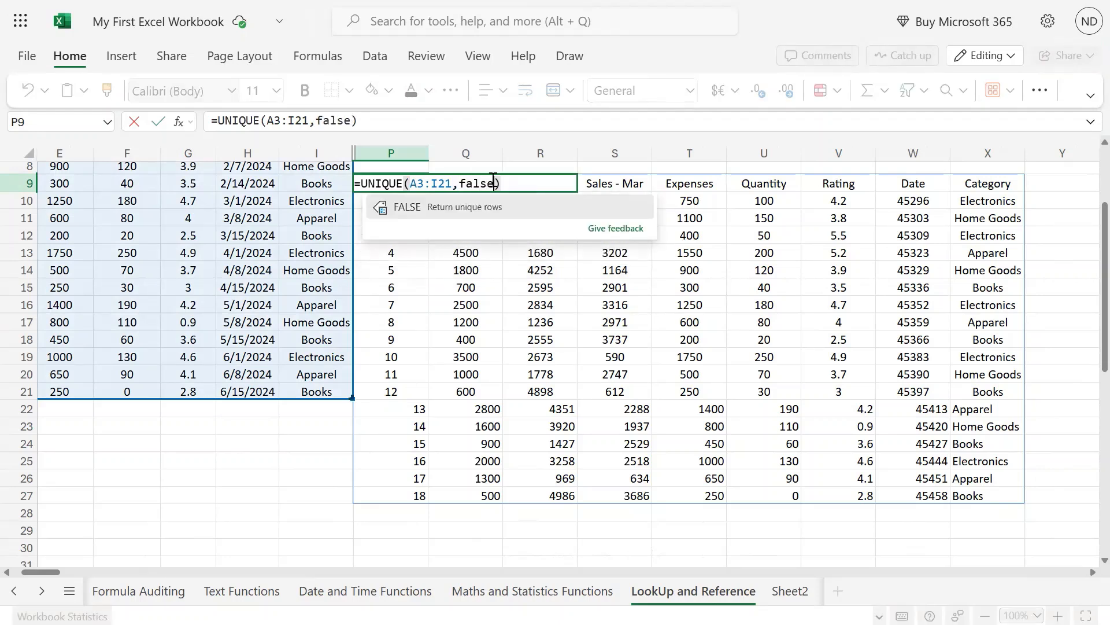
pyautogui.write('lse')
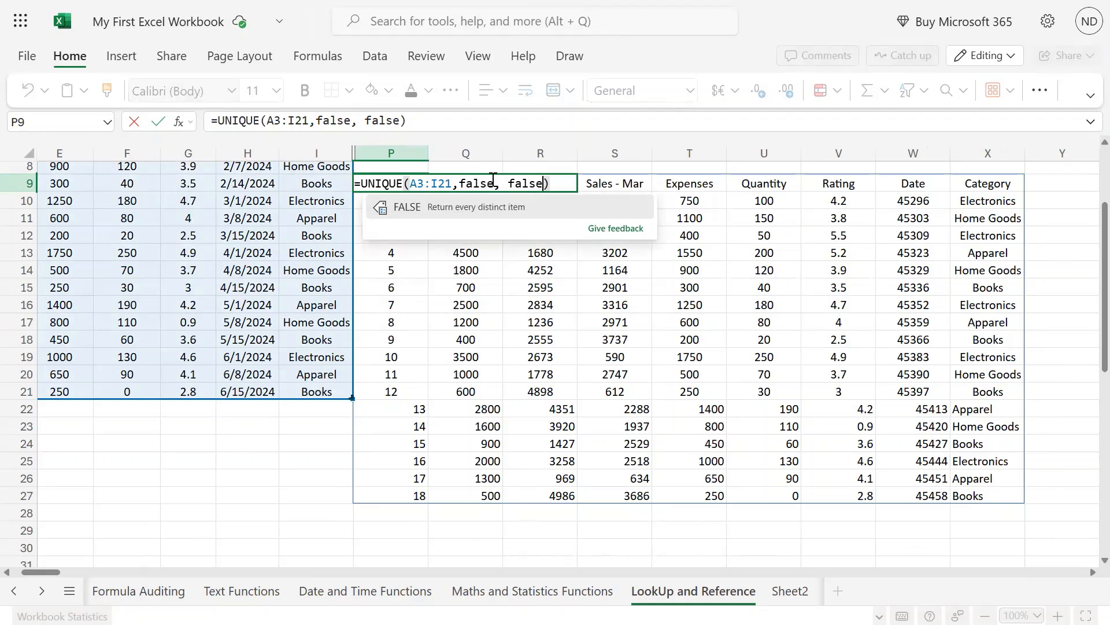
pyautogui.click(427, 214)
pyautogui.press('Return')
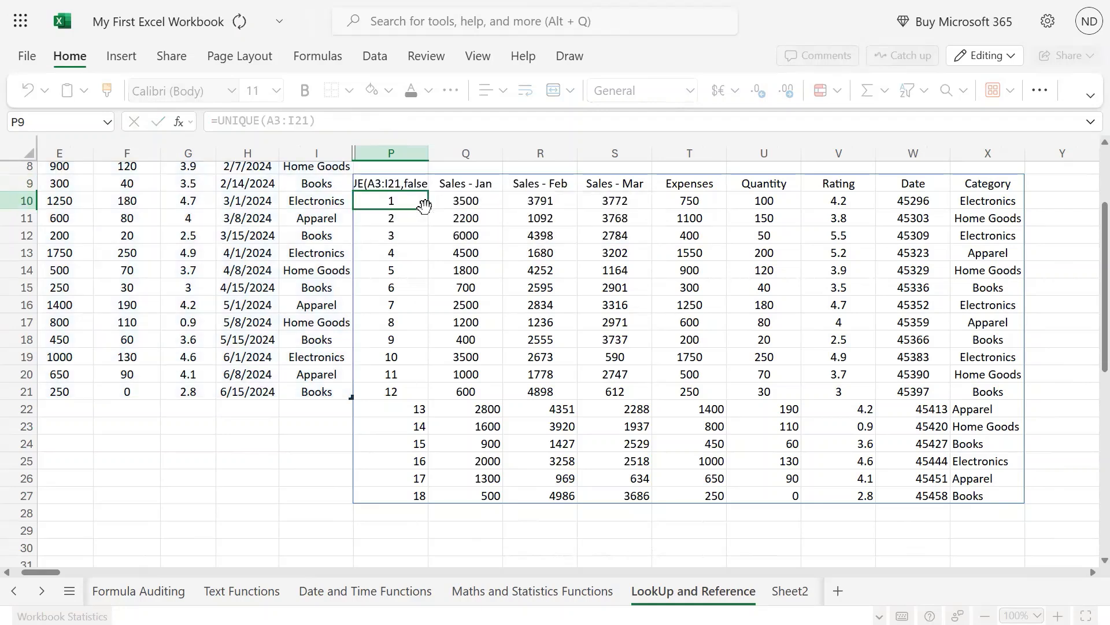
# Change the by_col argument in P9 to TRUE so the formula reads =UNIQUE(A3:I21,TRUE, FALSE)
pyautogui.click(384, 183)
pyautogui.press('F2')
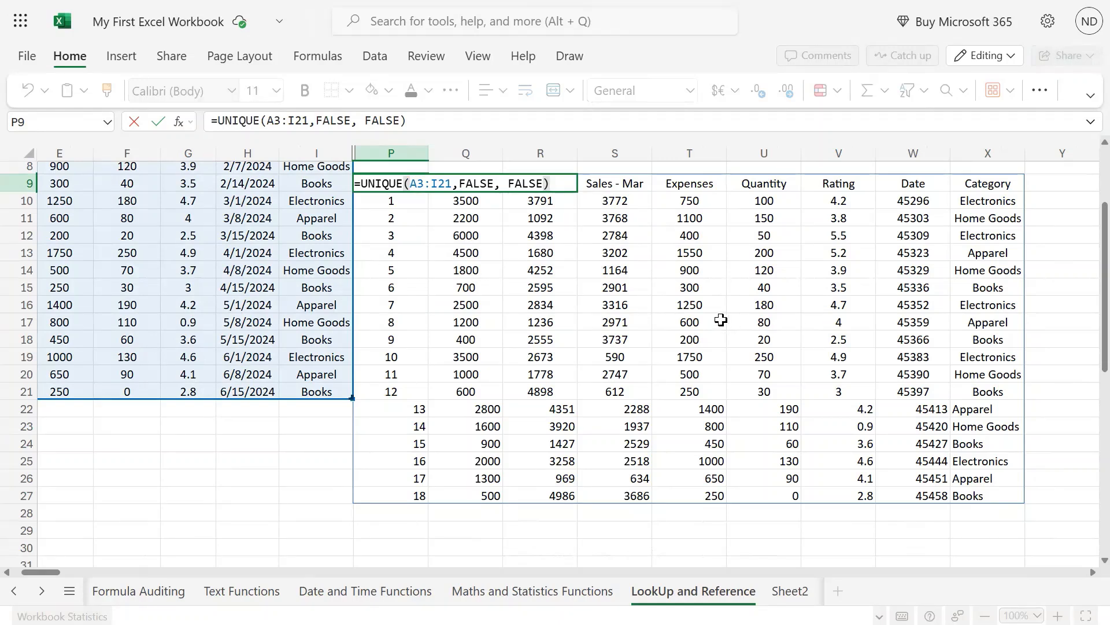
pyautogui.press('Left')
pyautogui.press('Left')
pyautogui.press('Left')
pyautogui.press('Left')
pyautogui.press('Left')
pyautogui.press('Left')
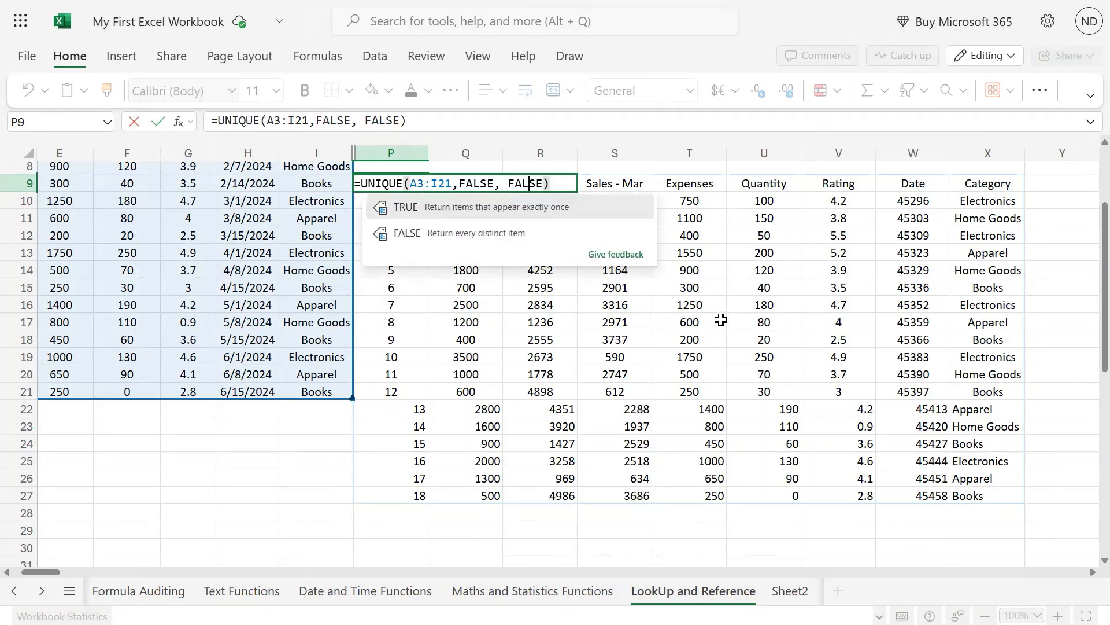
pyautogui.hotkey('ctrl', 'shift', 'Left')
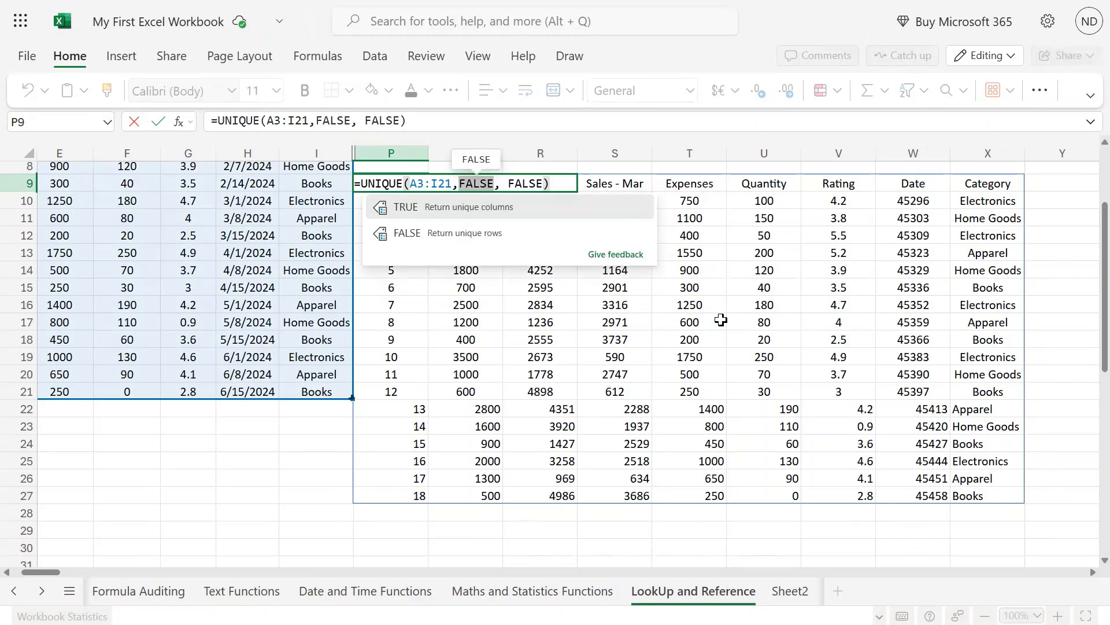
pyautogui.write('Tru')
pyautogui.write('e')
pyautogui.press('BackSpace')
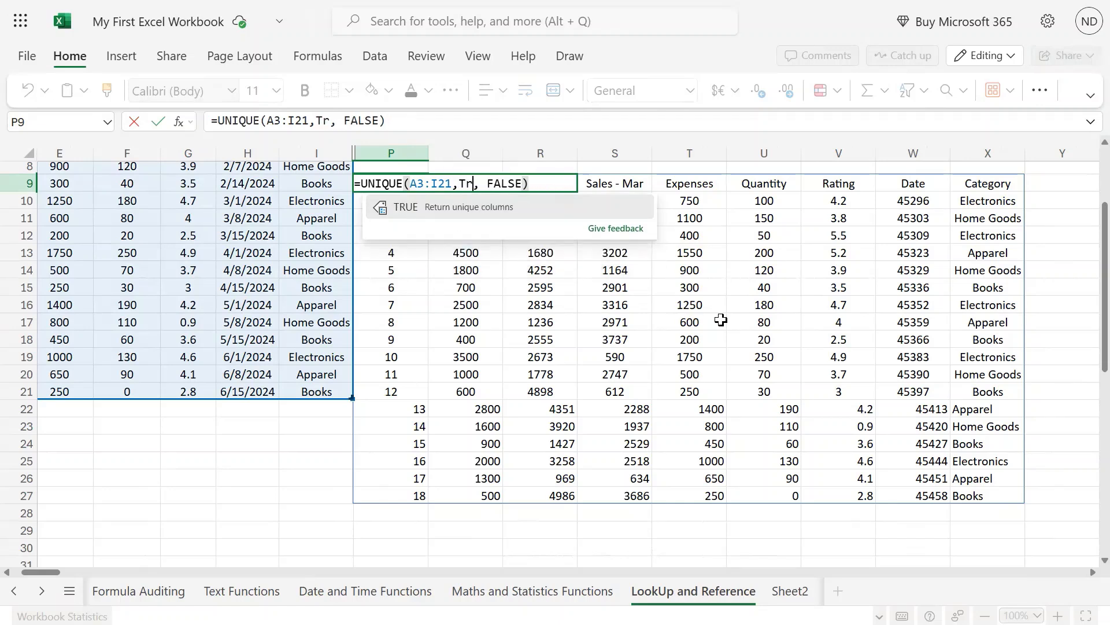
pyautogui.write('ue')
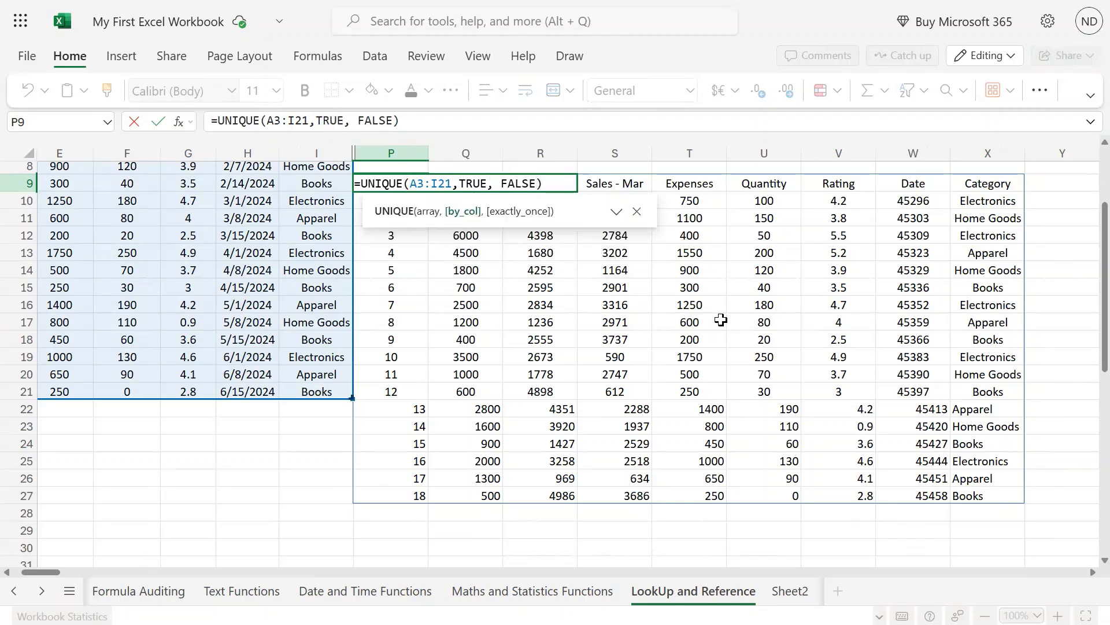
pyautogui.press('Return')
# Change the exactly_once argument in P9 to TRUE so the formula reads =UNIQUE(A3:I21,TRUE, TRUE)
pyautogui.press('Up')
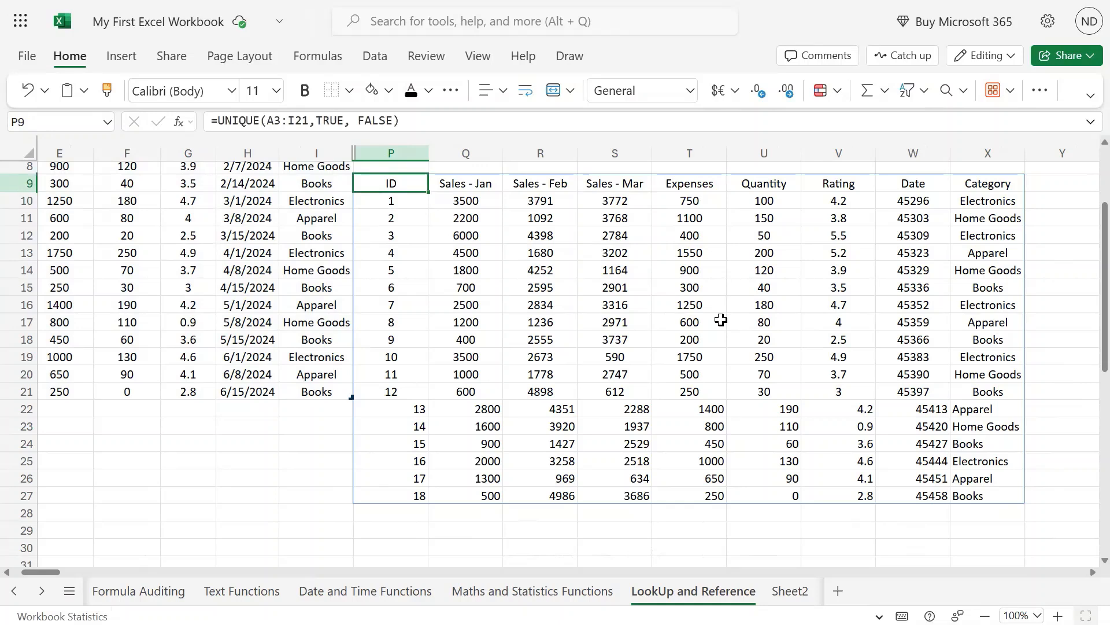
pyautogui.press('F2')
pyautogui.press('Left')
pyautogui.press('Left')
pyautogui.press('Right')
pyautogui.hotkey('ctrl', 'shift', 'Left')
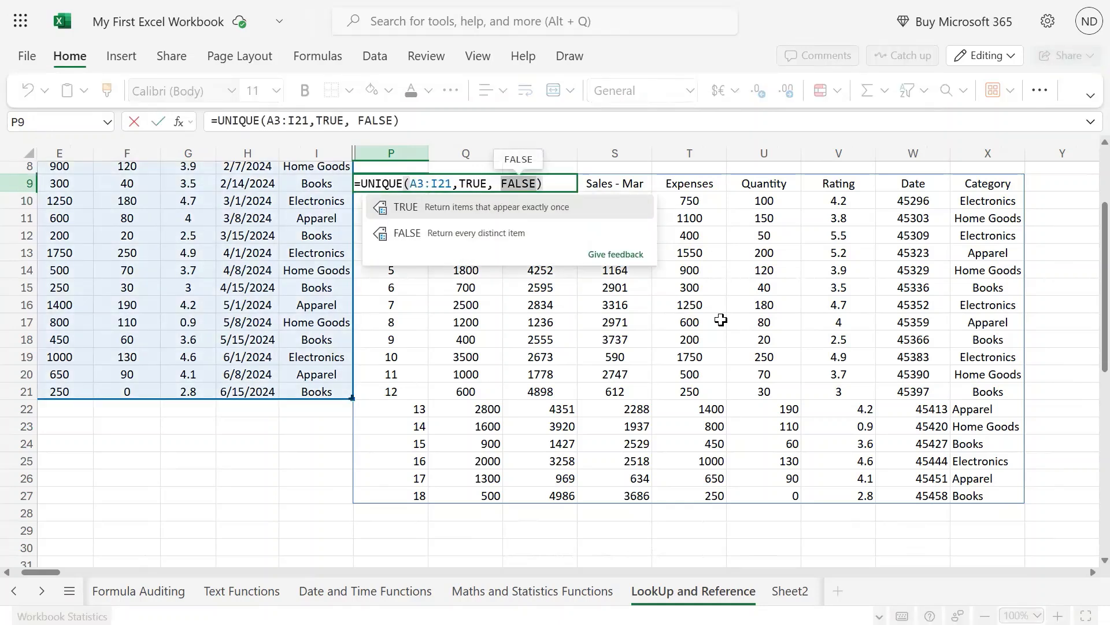
pyautogui.write('TRUE')
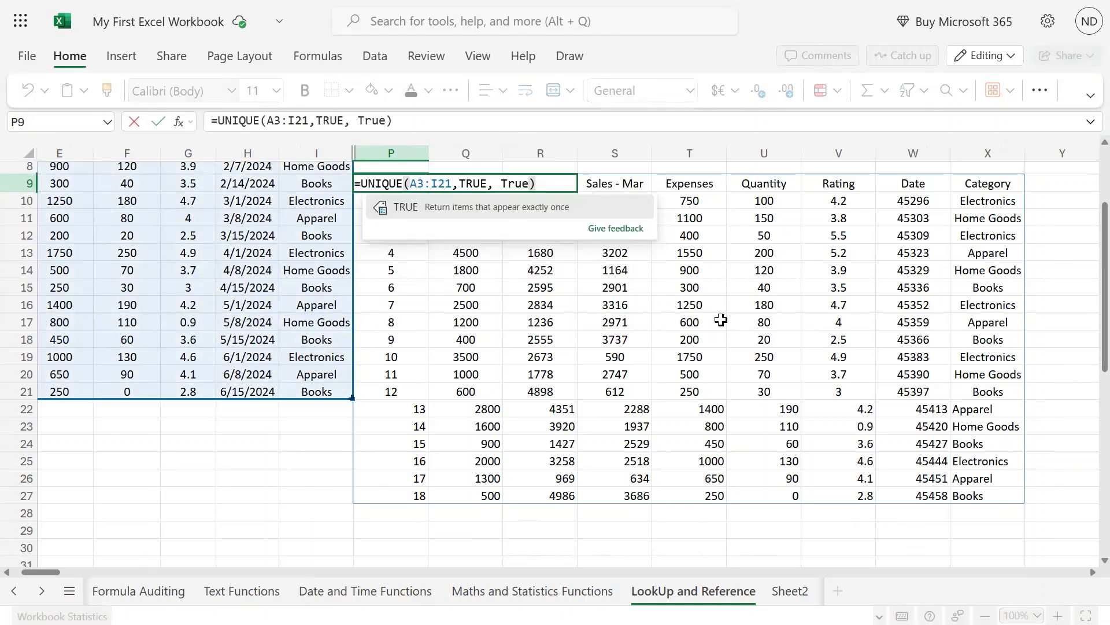
pyautogui.press('Tab')
pyautogui.press('Return')
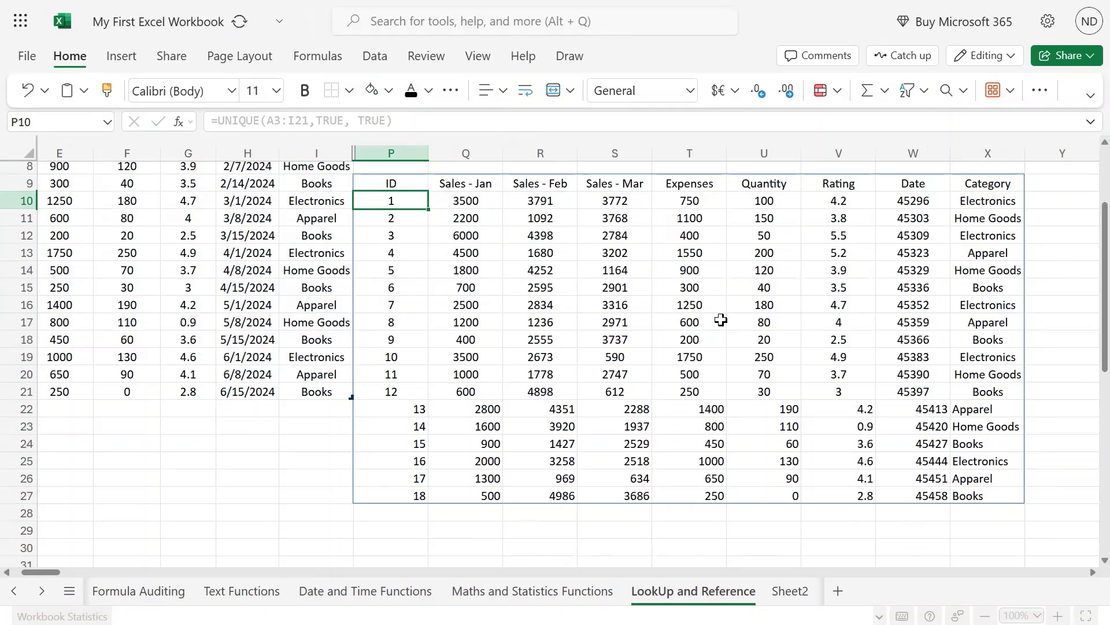
# Examine the full spilled range from P9, comparing the values in its ID and monthly sales columns
pyautogui.press('Up')
pyautogui.hotkey('ctrl', 'shift', 'Right')
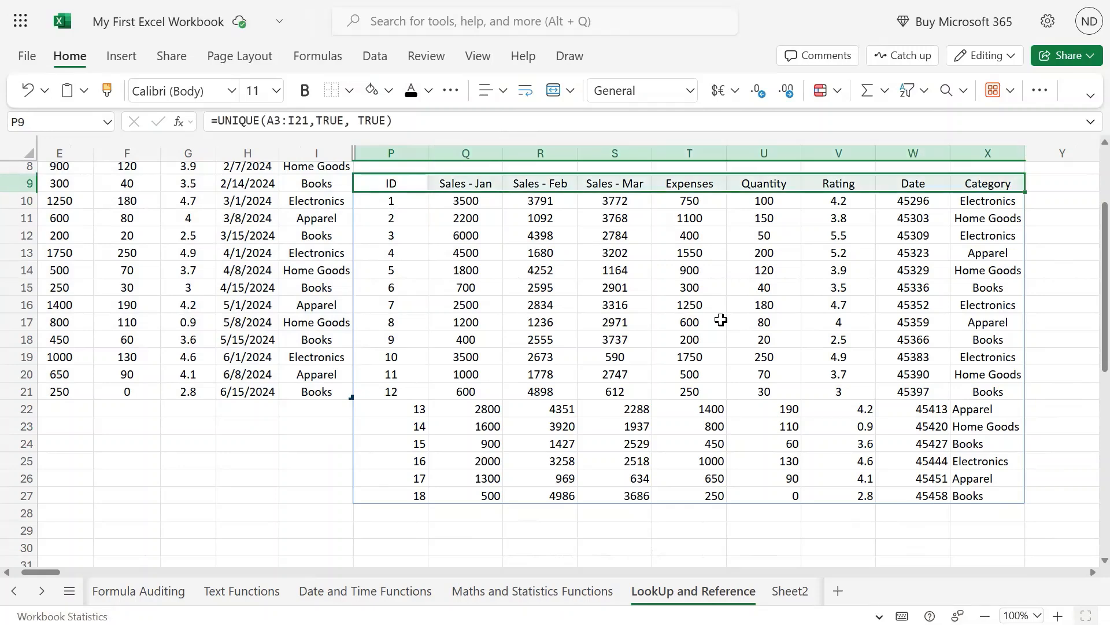
pyautogui.hotkey('ctrl', 'shift', 'Down')
pyautogui.press('Down')
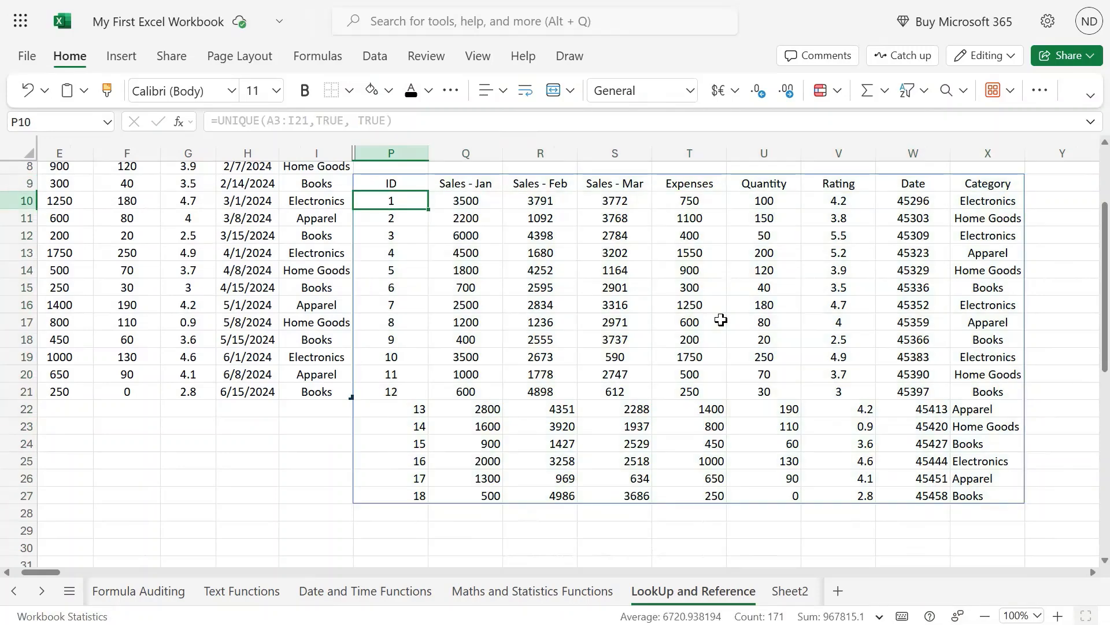
pyautogui.hotkey('shift', 'Down')
pyautogui.hotkey('shift', 'Down')
pyautogui.hotkey('shift', 'Down')
pyautogui.hotkey('shift', 'Down')
pyautogui.hotkey('shift', 'Down')
pyautogui.hotkey('shift', 'Down')
pyautogui.hotkey('shift', 'Down')
pyautogui.hotkey('shift', 'Down')
pyautogui.hotkey('shift', 'Down')
pyautogui.hotkey('shift', 'Down')
pyautogui.hotkey('shift', 'Down')
pyautogui.hotkey('shift', 'Right')
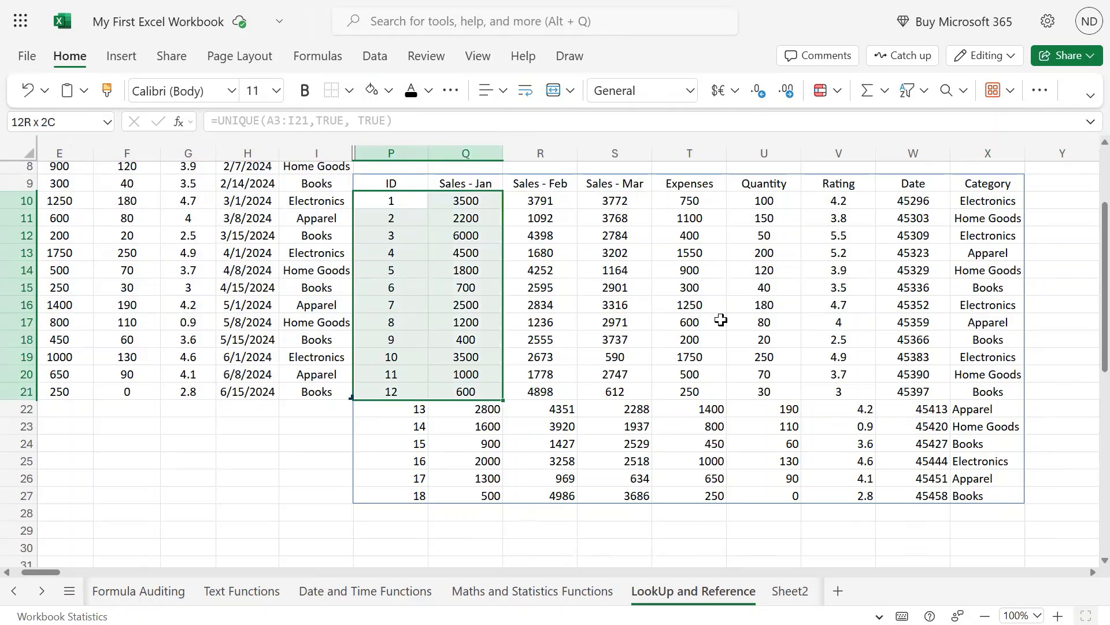
pyautogui.hotkey('shift', 'Right')
pyautogui.hotkey('shift', 'Right')
pyautogui.hotkey('shift', 'Left')
pyautogui.press('Up')
pyautogui.press('Up')
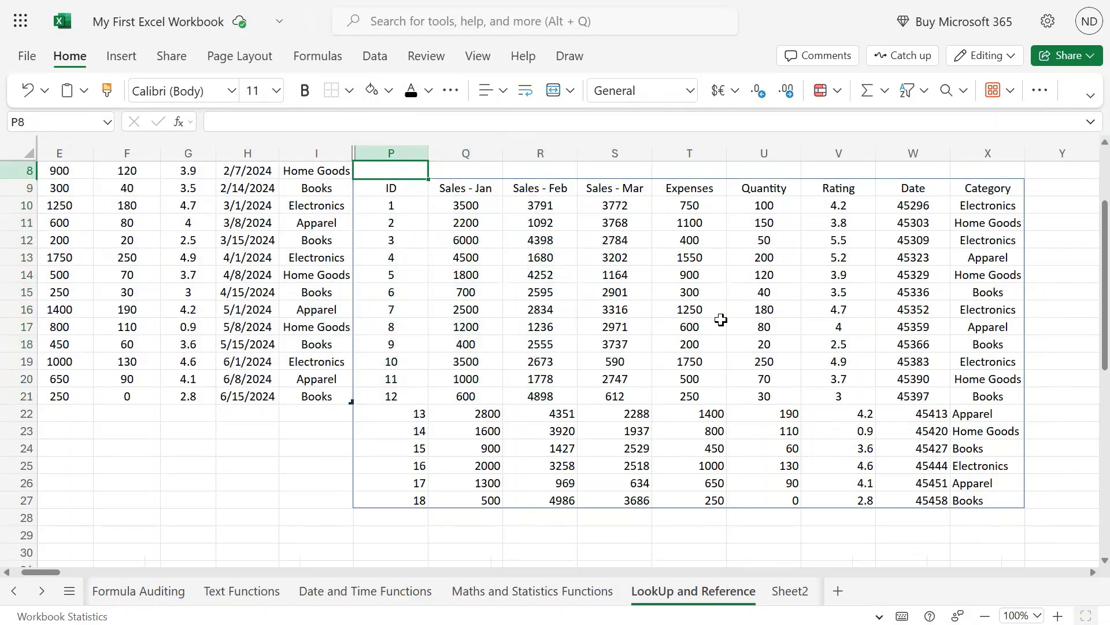
# Select the first spilled record, P10:X10, and examine its values across all nine columns
pyautogui.press('Down')
pyautogui.press('Down')
pyautogui.hotkey('shift', 'Right')
pyautogui.hotkey('shift', 'Right')
pyautogui.hotkey('shift', 'Right')
pyautogui.hotkey('shift', 'Right')
pyautogui.hotkey('shift', 'Right')
pyautogui.hotkey('shift', 'Right')
pyautogui.hotkey('shift', 'Right')
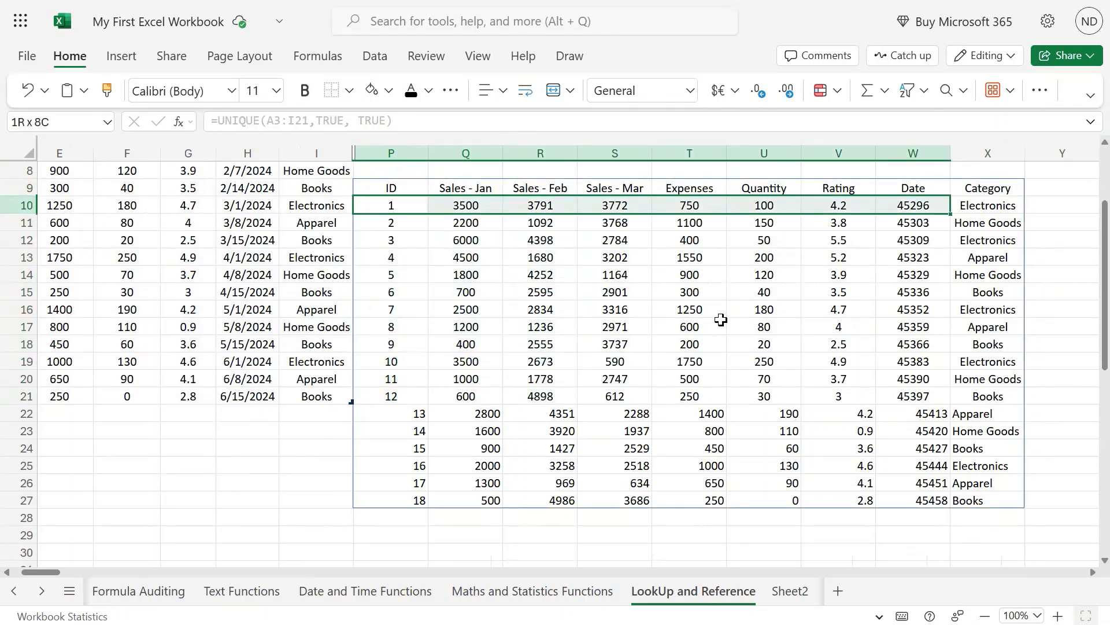
pyautogui.hotkey('shift', 'Right')
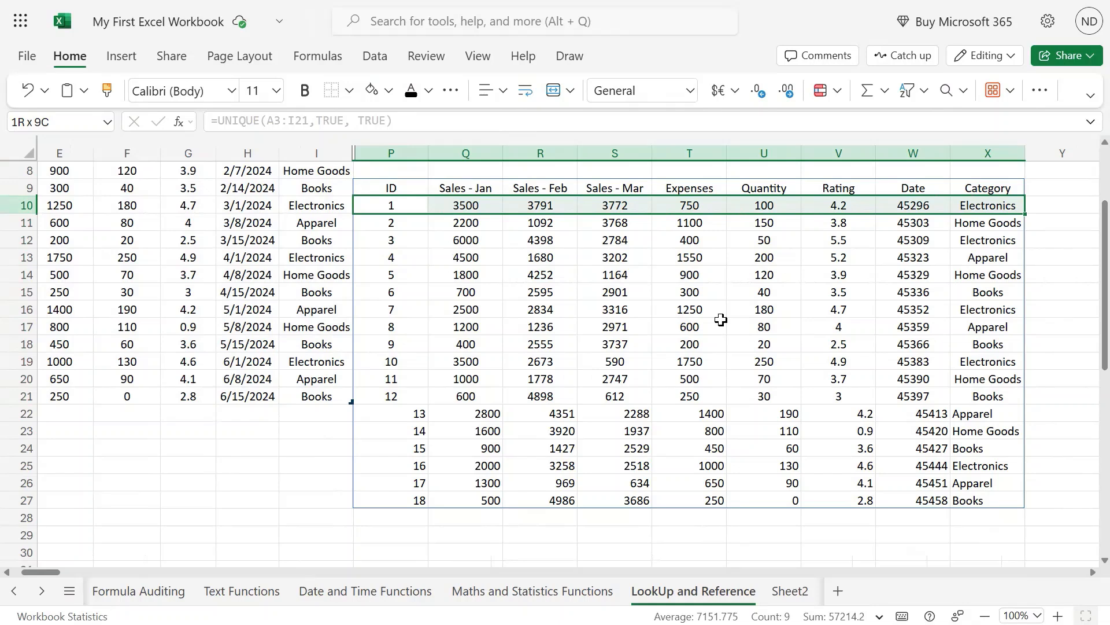
pyautogui.hotkey('shift', 'Left')
pyautogui.hotkey('shift', 'Left')
pyautogui.hotkey('shift', 'Left')
pyautogui.hotkey('shift', 'Left')
pyautogui.hotkey('shift', 'Left')
pyautogui.hotkey('shift', 'Left')
pyautogui.hotkey('shift', 'Left')
pyautogui.hotkey('shift', 'Left')
pyautogui.press('Down')
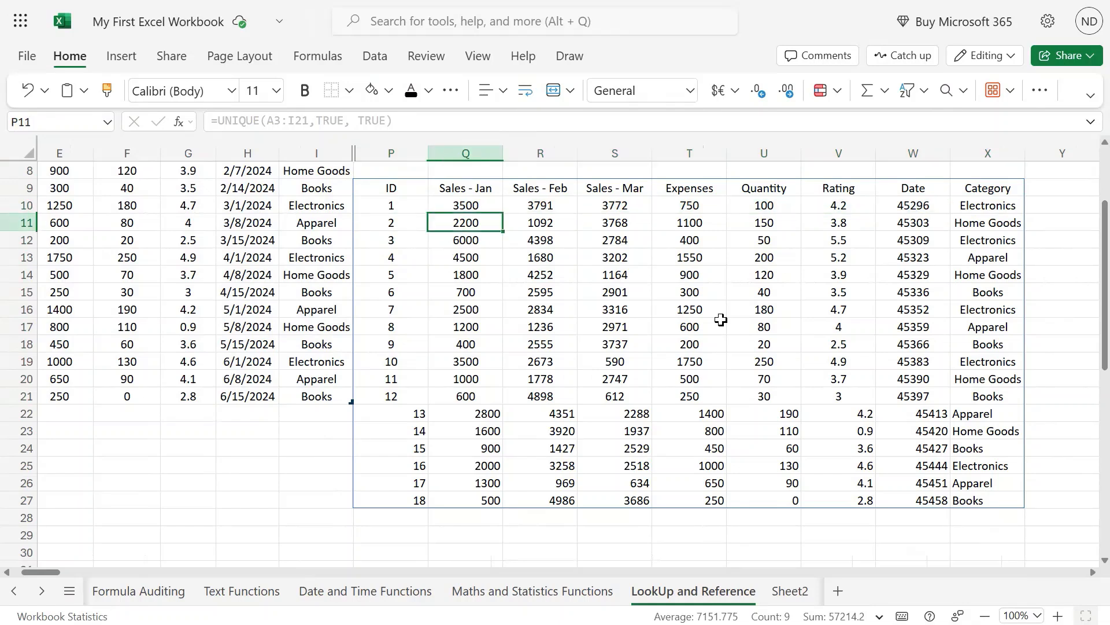
pyautogui.press('Right')
pyautogui.press('Left')
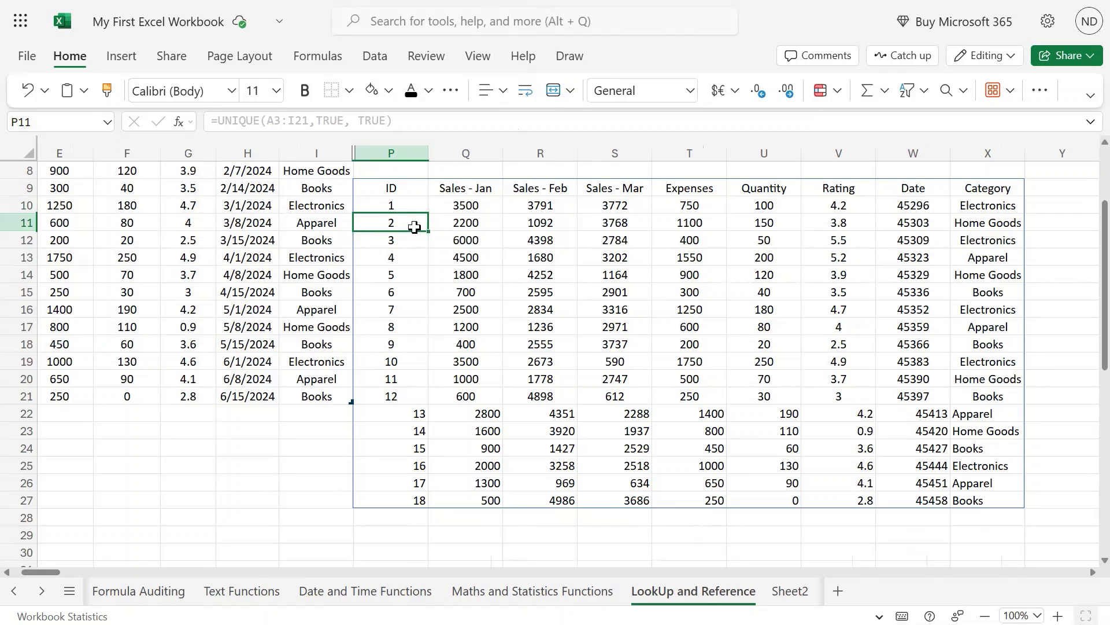
pyautogui.click(399, 208)
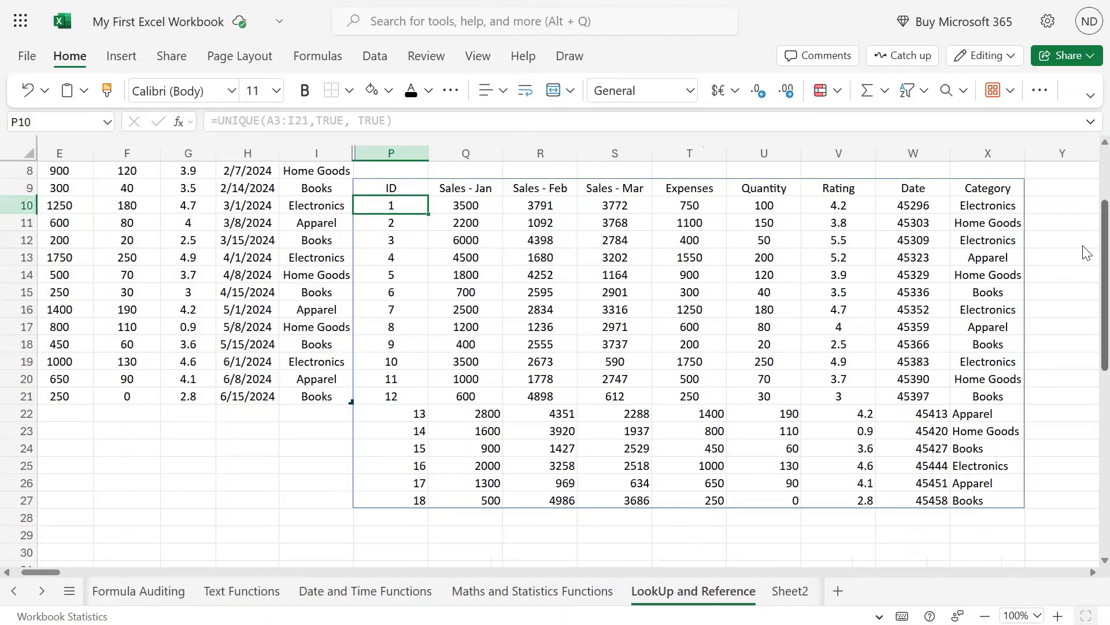
# Copy the first sales record, A4:I4, over the record in A9:I9 to create a duplicate row in the source table
pyautogui.press('Left')
pyautogui.press('Left')
pyautogui.press('Left')
pyautogui.press('Left')
pyautogui.press('Left')
pyautogui.press('Left')
pyautogui.press('Left')
pyautogui.press('Left')
pyautogui.press('Left')
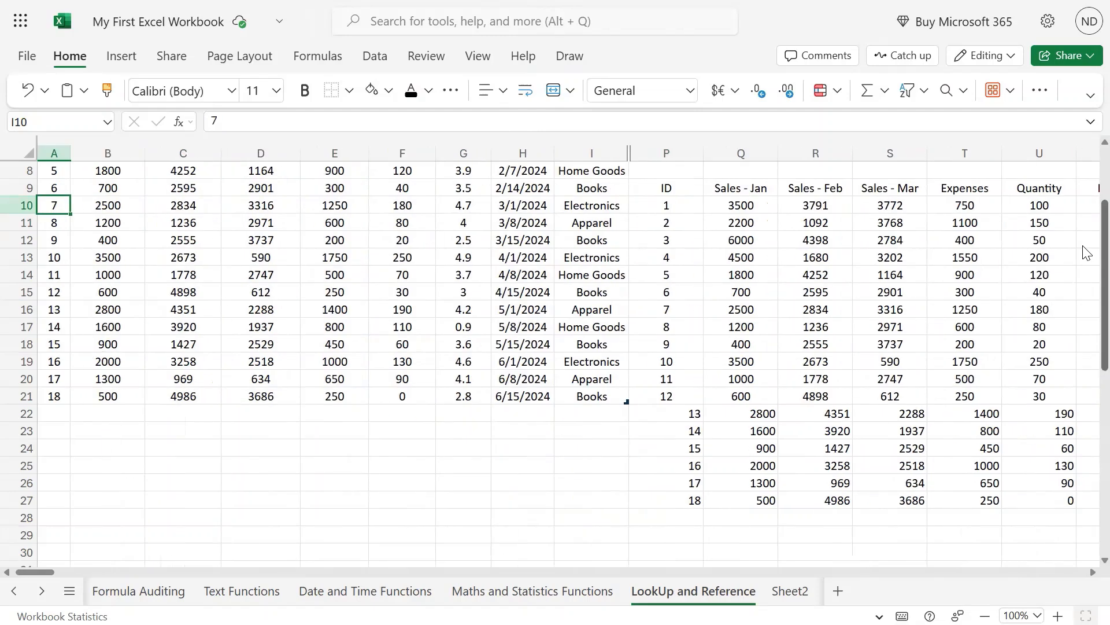
pyautogui.hotkey('ctrl', 'Home')
pyautogui.press('Down')
pyautogui.press('Down')
pyautogui.press('Down')
pyautogui.hotkey('ctrl', 'shift', 'Right')
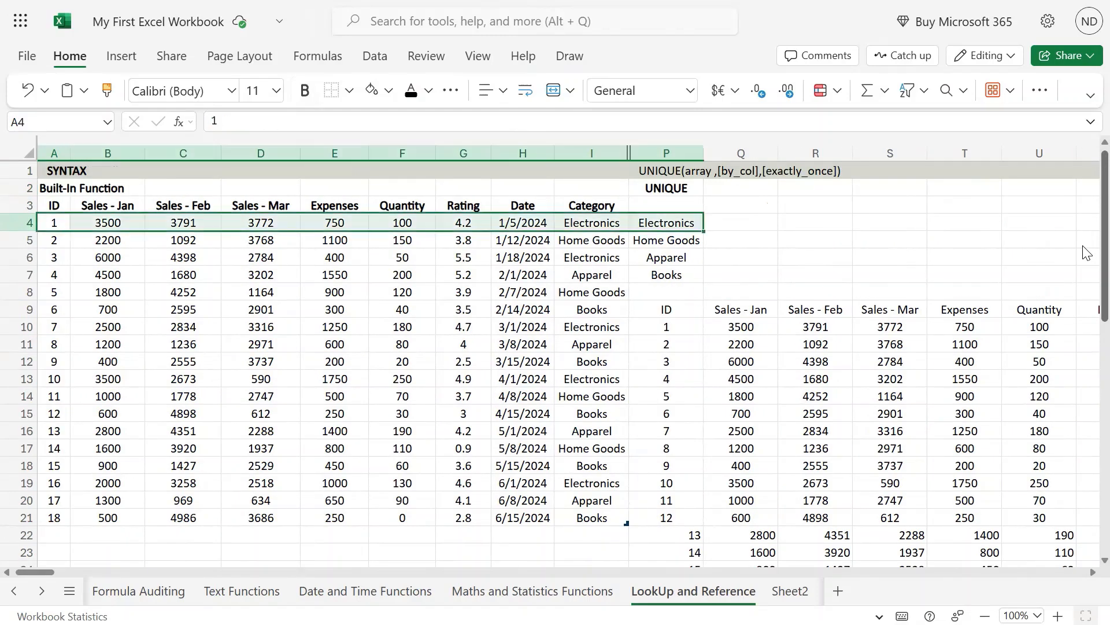
pyautogui.hotkey('shift', 'Left')
pyautogui.hotkey('ctrl', 'c')
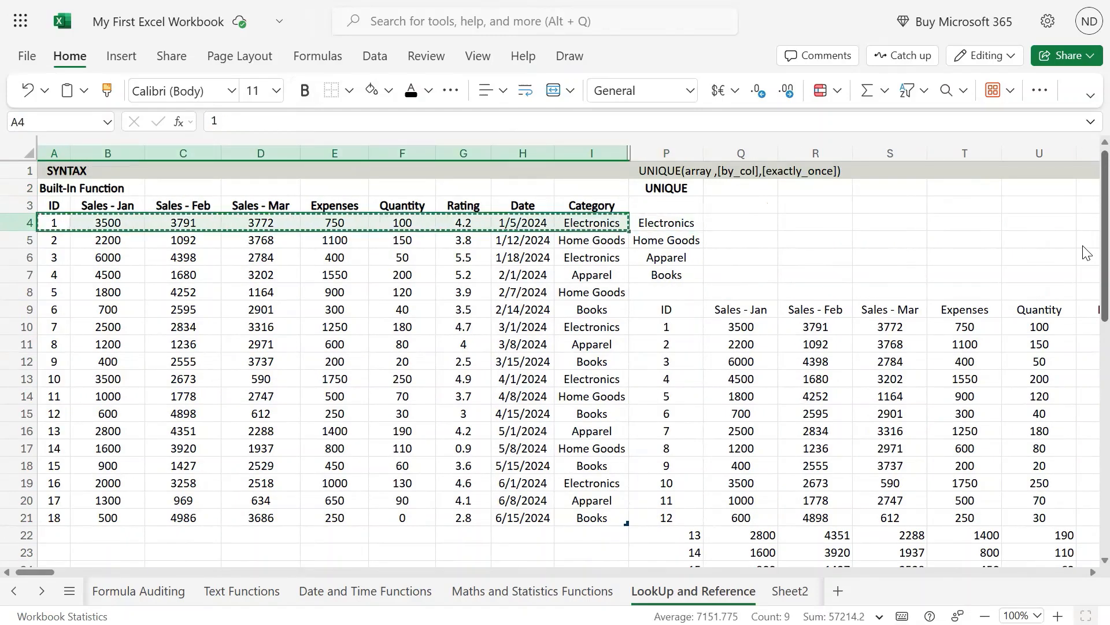
pyautogui.press('Down')
pyautogui.press('Down')
pyautogui.press('Down')
pyautogui.press('Down')
pyautogui.press('Down')
pyautogui.hotkey('ctrl', 'v')
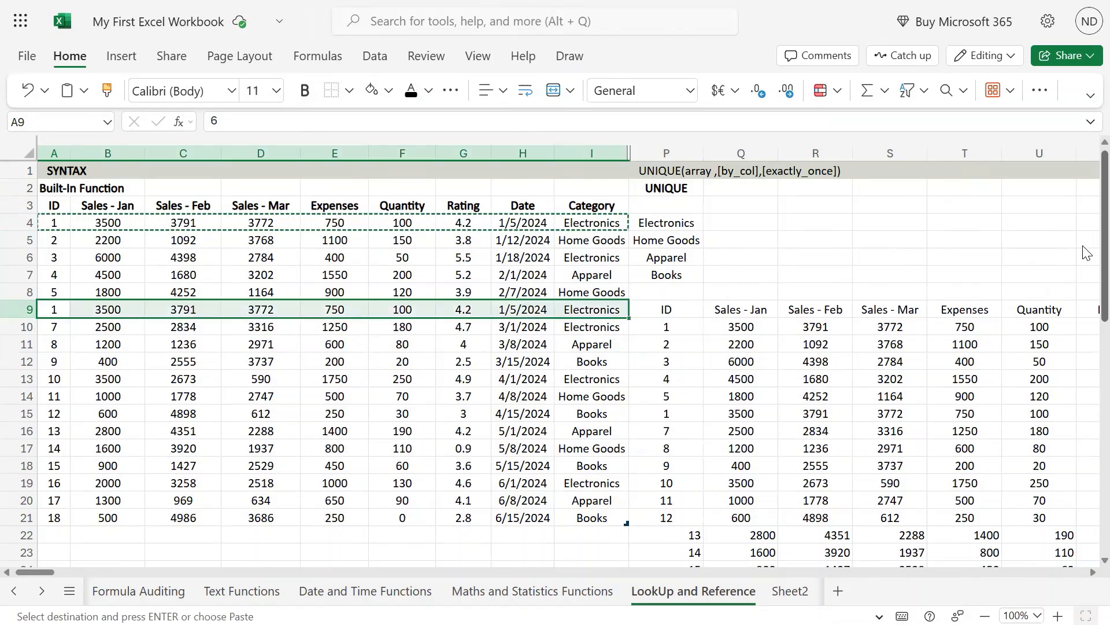
# Change the by_col argument of the UNIQUE formula in P9 to FALSE
pyautogui.press('Right')
pyautogui.press('Right')
pyautogui.press('Right')
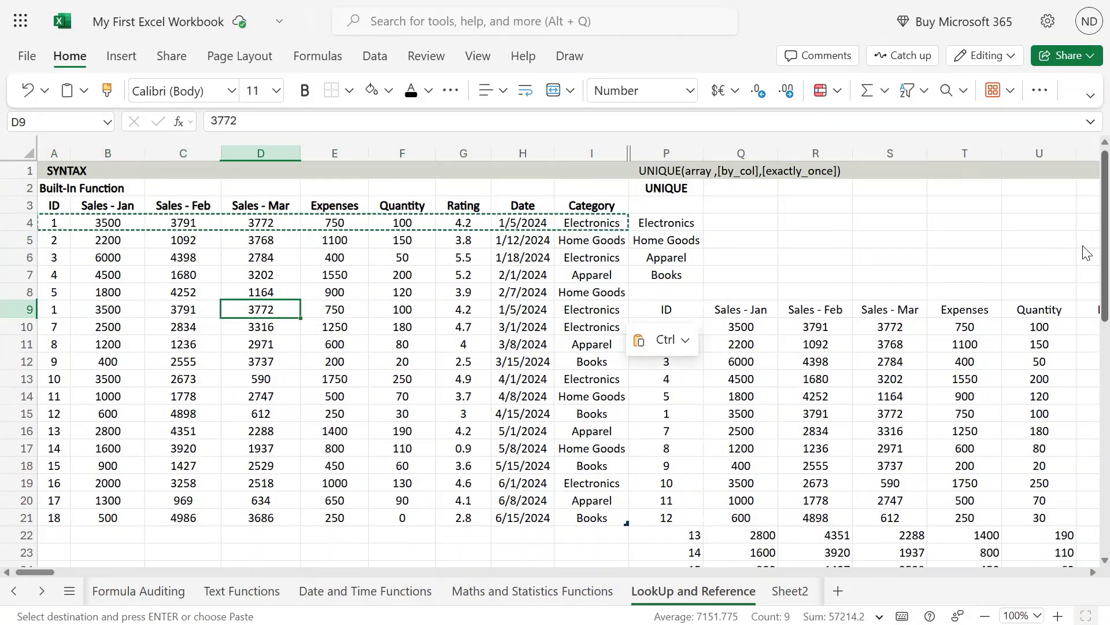
pyautogui.press('Right')
pyautogui.press('Right')
pyautogui.press('Right')
pyautogui.press('Right')
pyautogui.press('Right')
pyautogui.press('Right')
pyautogui.press('Right')
pyautogui.press('Right')
pyautogui.press('Right')
pyautogui.press('Right')
pyautogui.press('Right')
pyautogui.press('Right')
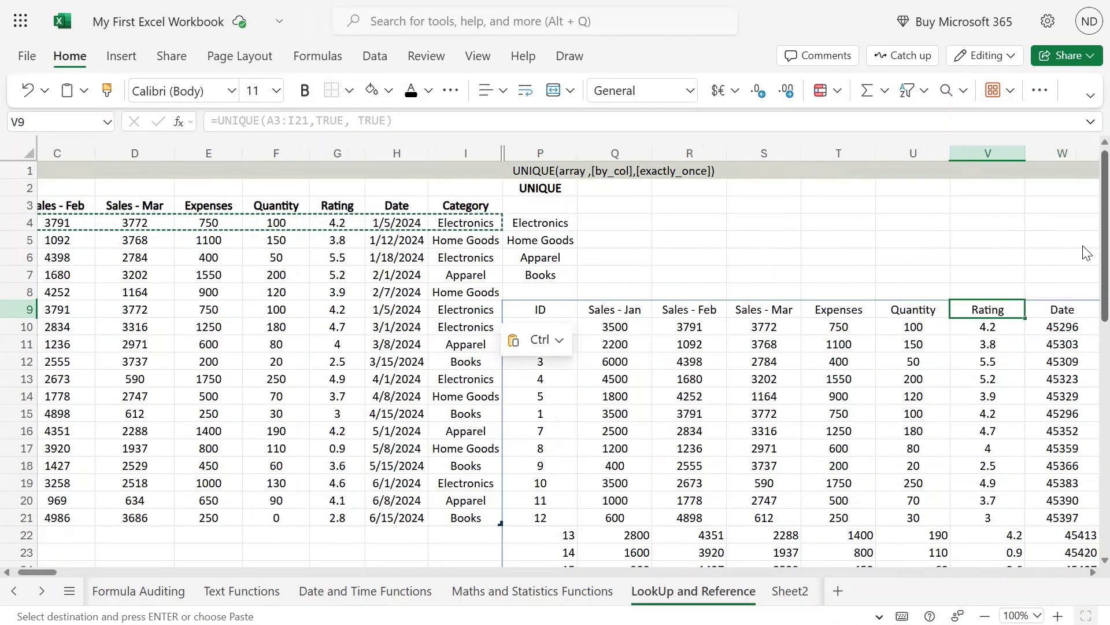
pyautogui.press('Left')
pyautogui.press('Left')
pyautogui.press('Left')
pyautogui.press('Left')
pyautogui.press('Left')
pyautogui.press('Left')
pyautogui.press('Down')
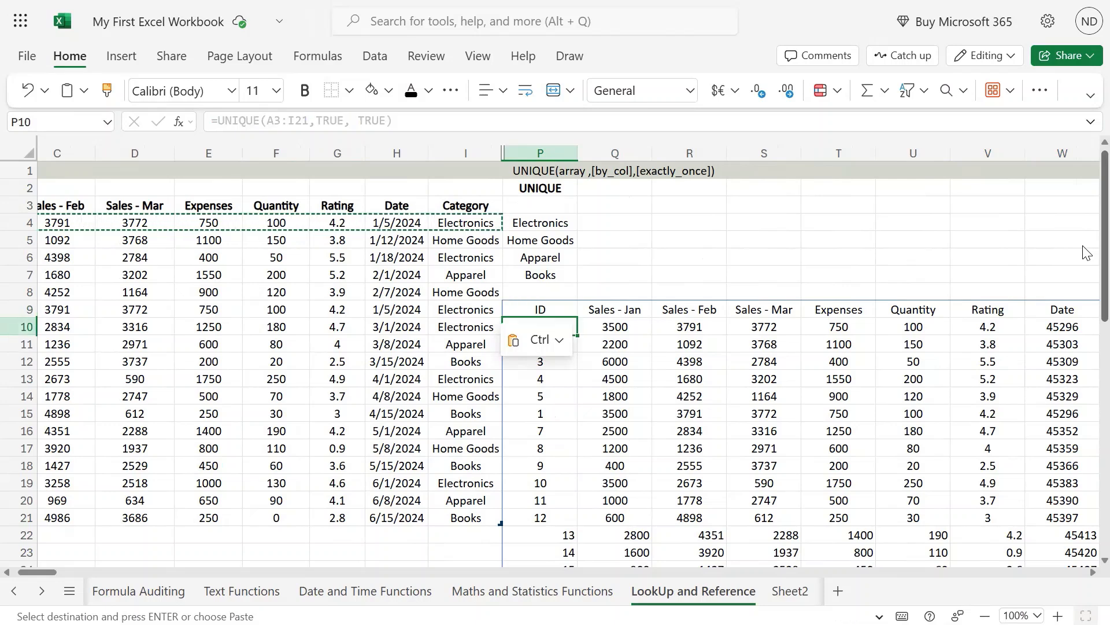
pyautogui.press('Up')
pyautogui.press('F2')
pyautogui.press('Left')
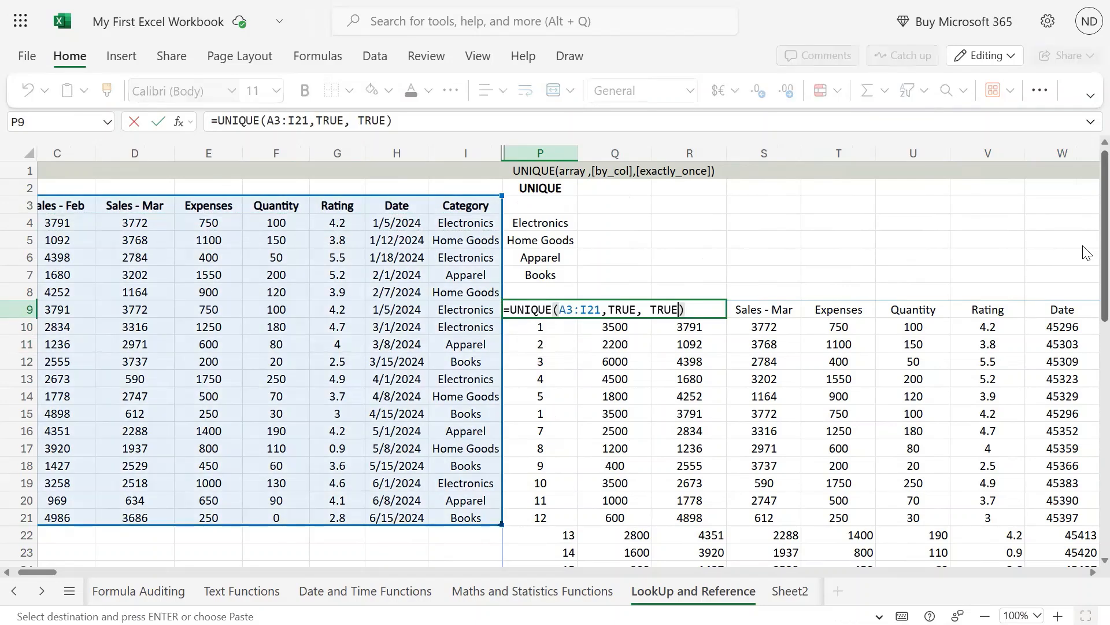
pyautogui.press('Left')
pyautogui.press('Left')
pyautogui.press('Left')
pyautogui.press('Left')
pyautogui.press('Left')
pyautogui.press('Left')
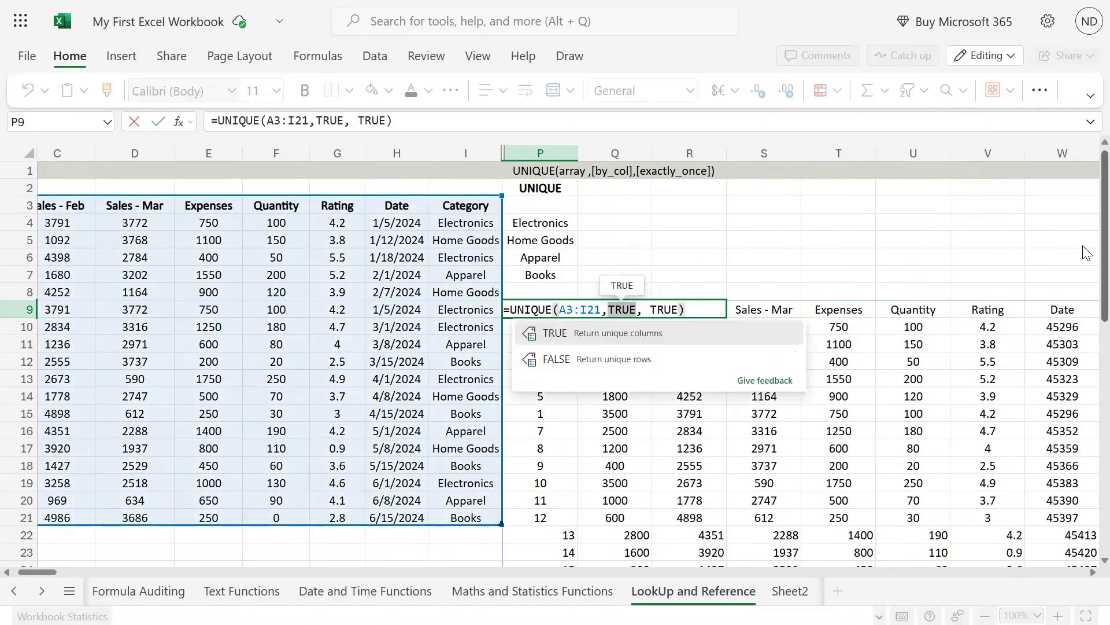
pyautogui.write('false')
# Change the exactly_once argument in P9 to FALSE and commit the formula as =UNIQUE(A3:I21,FALSE, FALSE)
pyautogui.press('Right')
pyautogui.press('Right')
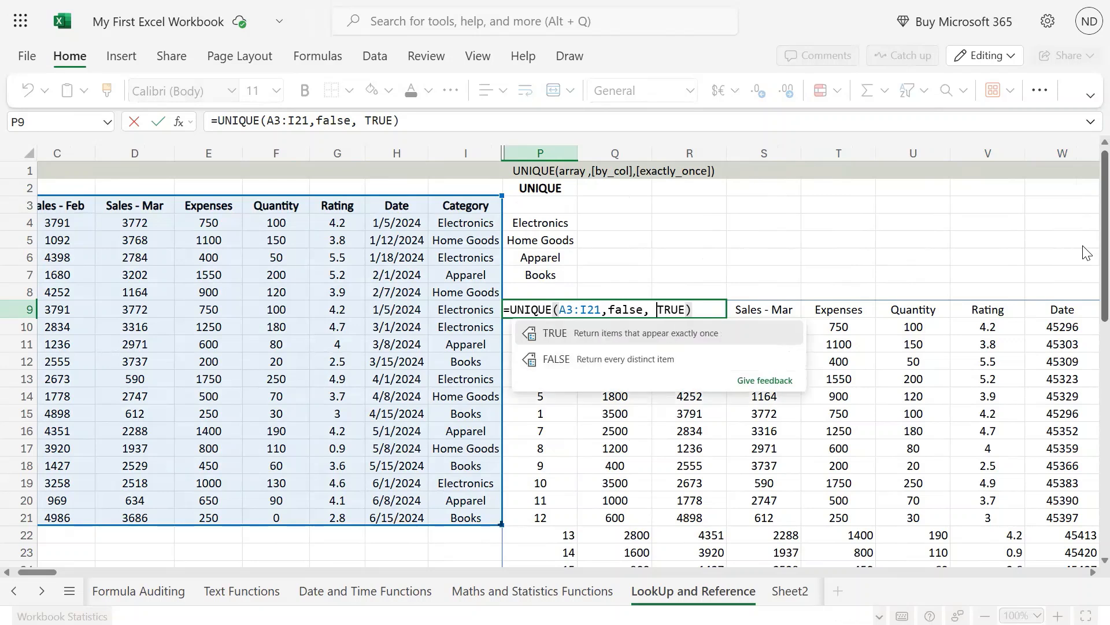
pyautogui.hotkey('shift', 'Right')
pyautogui.hotkey('shift', 'Right')
pyautogui.hotkey('shift', 'Right')
pyautogui.hotkey('shift', 'Right')
pyautogui.write('false')
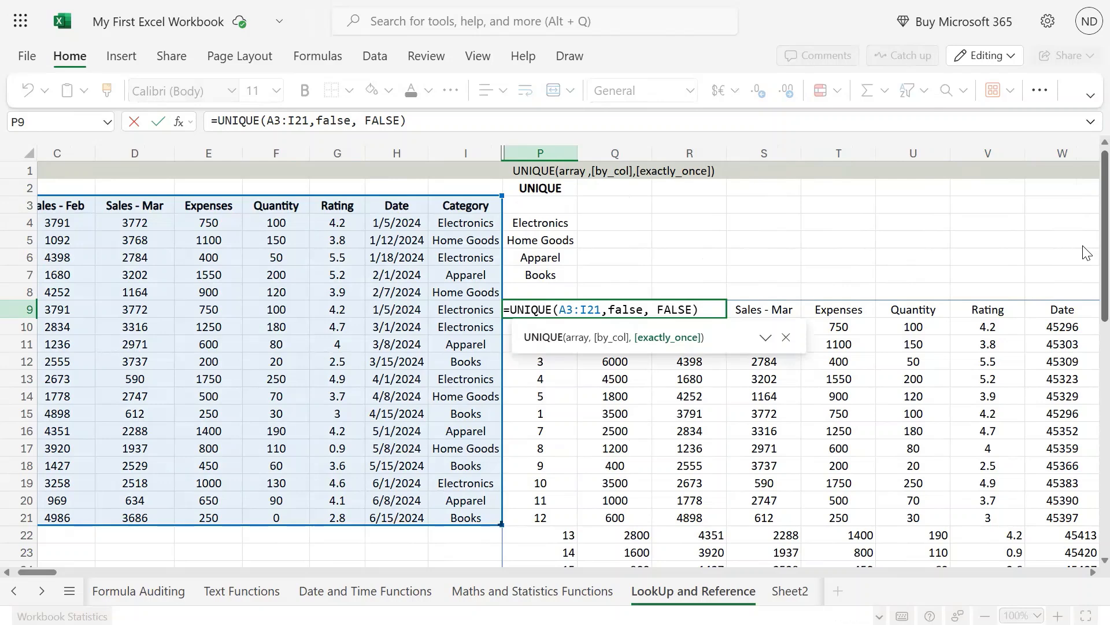
pyautogui.press('Return')
# Examine the duplicated record in row 9 of the source table against the spilled UNIQUE list
pyautogui.press('Down')
pyautogui.press('Down')
pyautogui.press('Left')
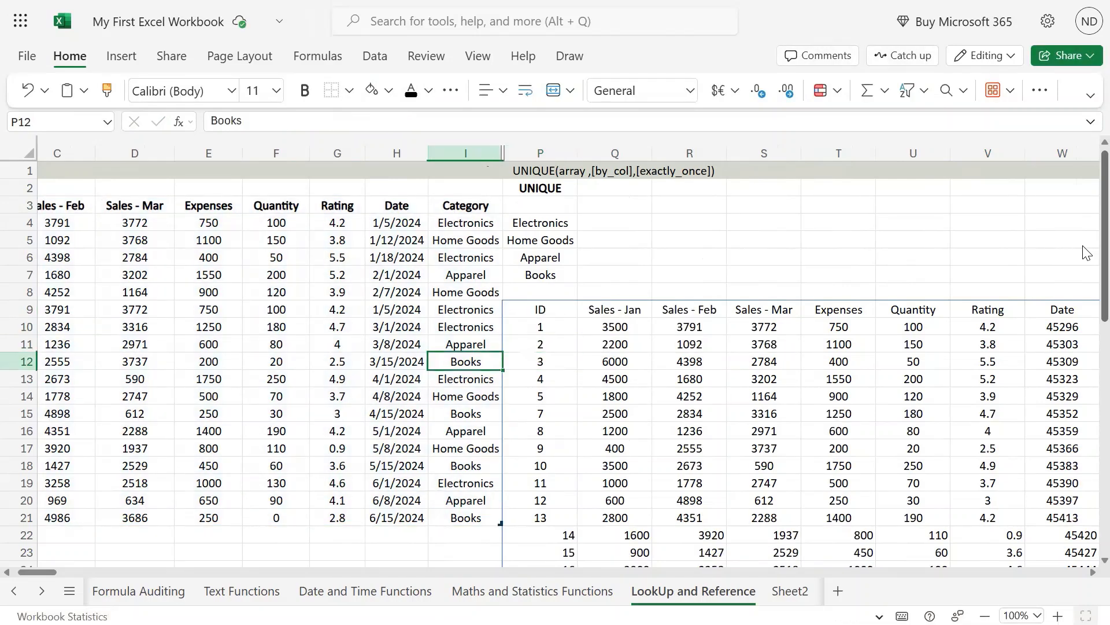
pyautogui.press('Up')
pyautogui.press('Up')
pyautogui.press('Right')
pyautogui.press('Left')
pyautogui.press('Left')
pyautogui.press('Left')
pyautogui.press('Left')
pyautogui.press('Left')
pyautogui.press('Left')
pyautogui.press('Left')
pyautogui.press('Left')
pyautogui.press('Left')
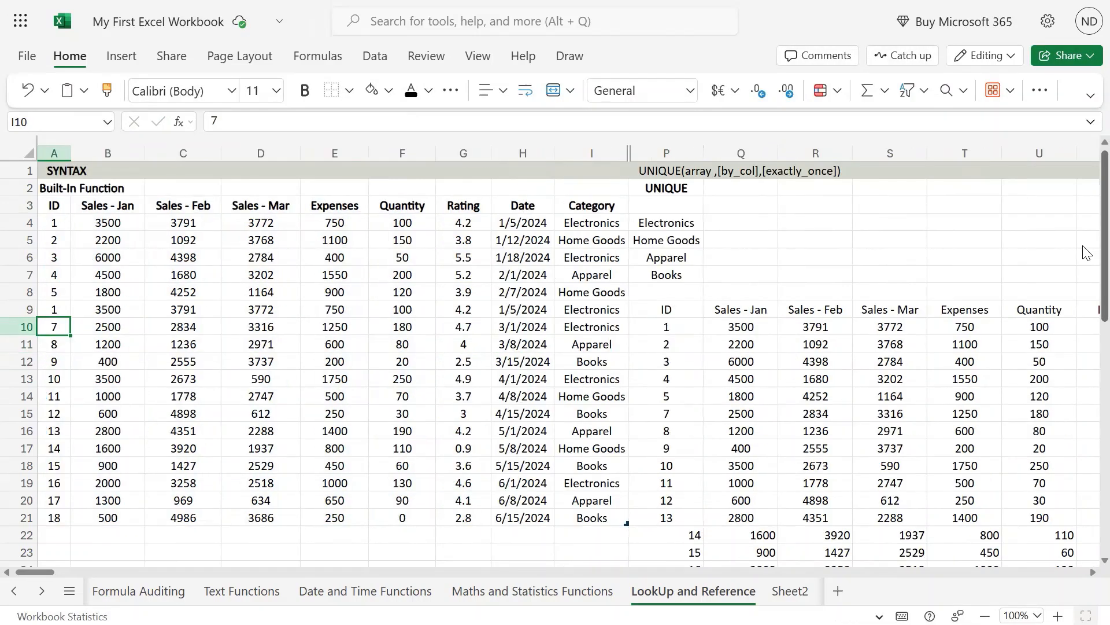
# Select the spilled record P10:X10 and check whether the list from P9 repeats it
pyautogui.press('Up')
pyautogui.press('Up')
pyautogui.press('Up')
pyautogui.press('Right')
pyautogui.press('Right')
pyautogui.press('Right')
pyautogui.press('Right')
pyautogui.press('Right')
pyautogui.press('Right')
pyautogui.press('Right')
pyautogui.press('Right')
pyautogui.press('Right')
pyautogui.press('Right')
pyautogui.press('Right')
pyautogui.press('Right')
pyautogui.press('Right')
pyautogui.press('Right')
pyautogui.press('Right')
pyautogui.press('Right')
pyautogui.press('Right')
pyautogui.press('Right')
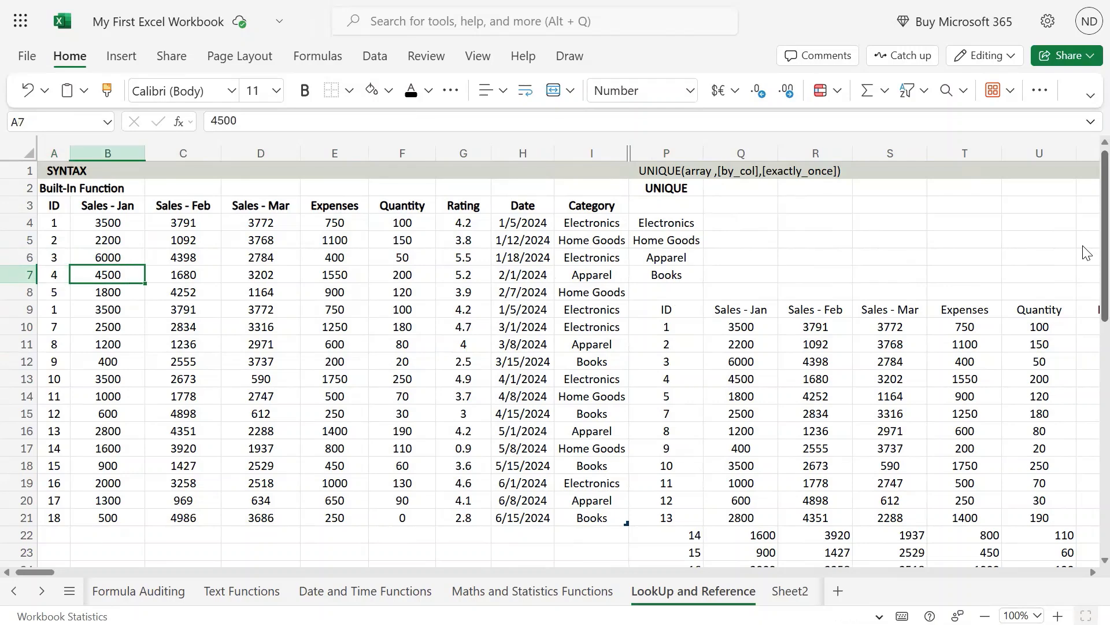
pyautogui.press('Left')
pyautogui.press('Left')
pyautogui.press('Left')
pyautogui.press('Left')
pyautogui.press('Left')
pyautogui.press('Left')
pyautogui.press('Left')
pyautogui.press('Left')
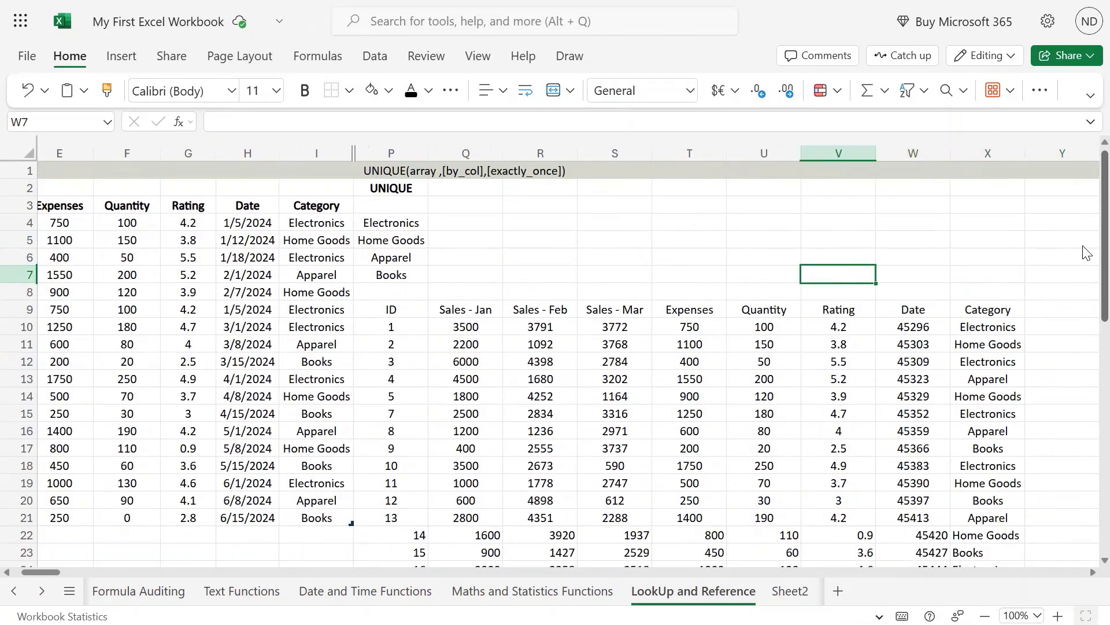
pyautogui.press('Down')
pyautogui.press('Down')
pyautogui.press('Down')
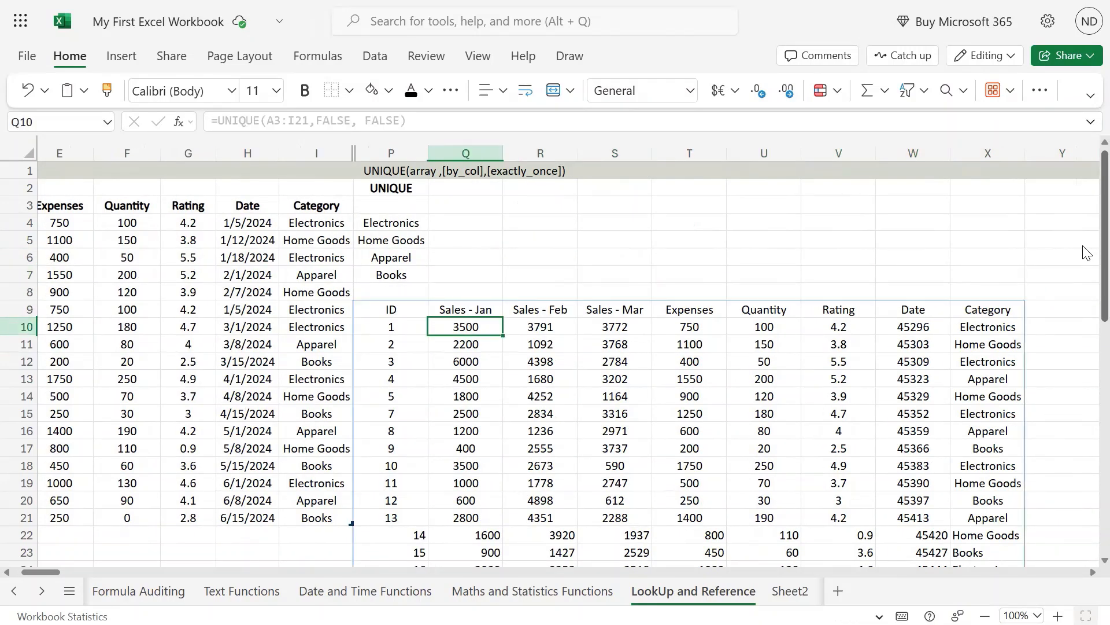
pyautogui.press('Left')
pyautogui.hotkey('shift', 'Right')
pyautogui.hotkey('shift', 'Right')
pyautogui.hotkey('shift', 'Right')
pyautogui.hotkey('shift', 'Right')
pyautogui.hotkey('shift', 'Right')
pyautogui.hotkey('shift', 'Right')
pyautogui.hotkey('shift', 'Right')
pyautogui.hotkey('shift', 'Right')
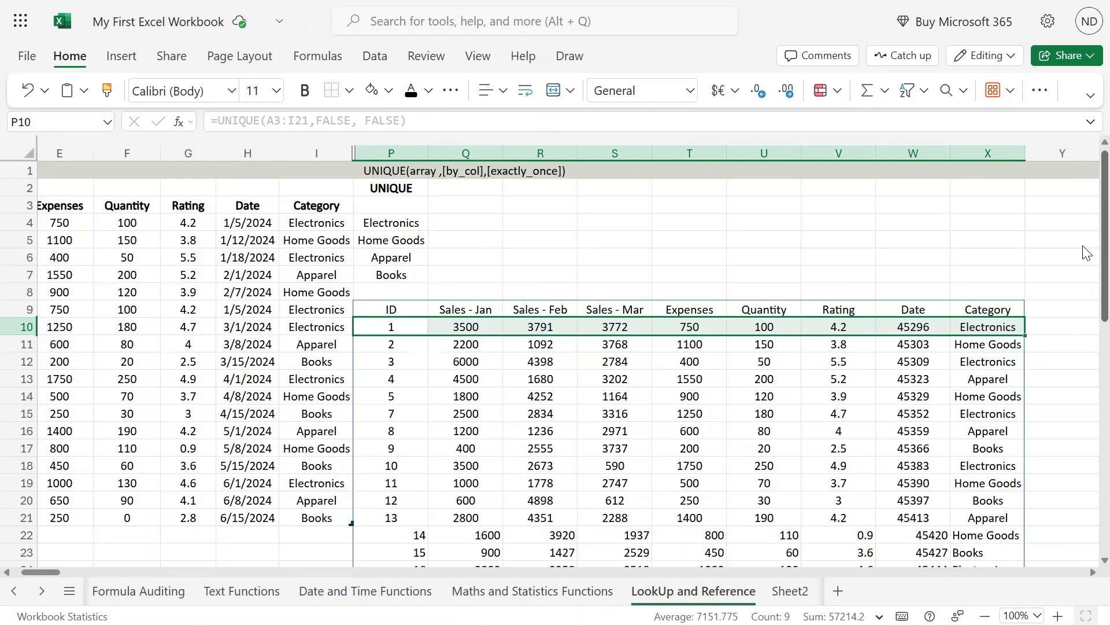
# Return to the source table and compare its identical records in rows 4 and 9 with the spilled result
pyautogui.press('Left')
pyautogui.press('Left')
pyautogui.press('Left')
pyautogui.press('Left')
pyautogui.press('Left')
pyautogui.press('Left')
pyautogui.press('Left')
pyautogui.press('Left')
pyautogui.press('Left')
pyautogui.press('Right')
pyautogui.press('Right')
pyautogui.press('Right')
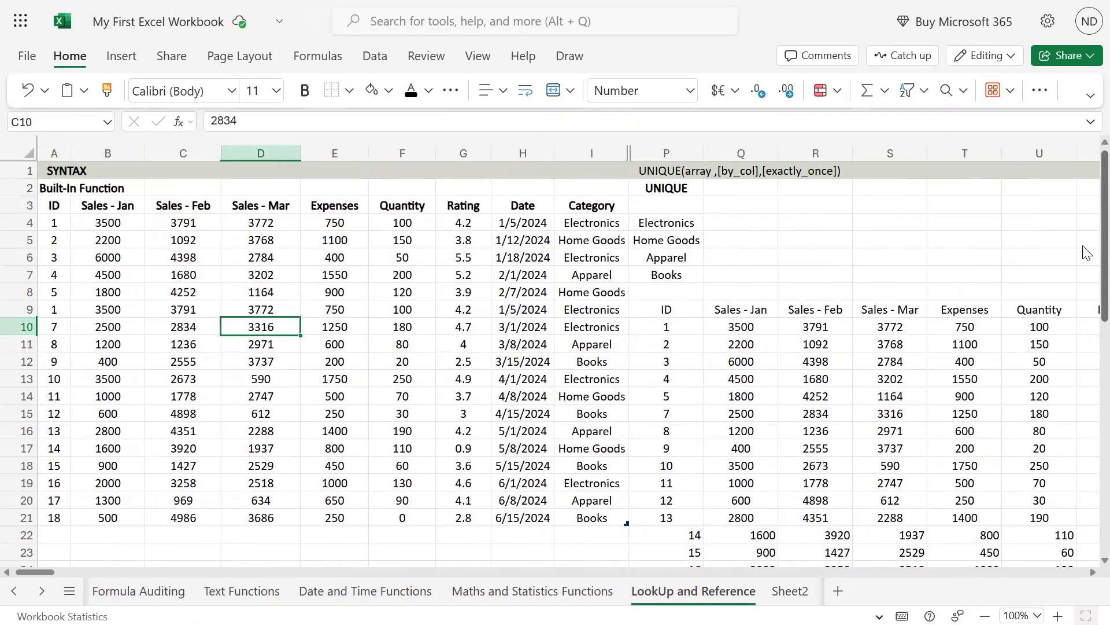
pyautogui.press('Right')
pyautogui.press('Right')
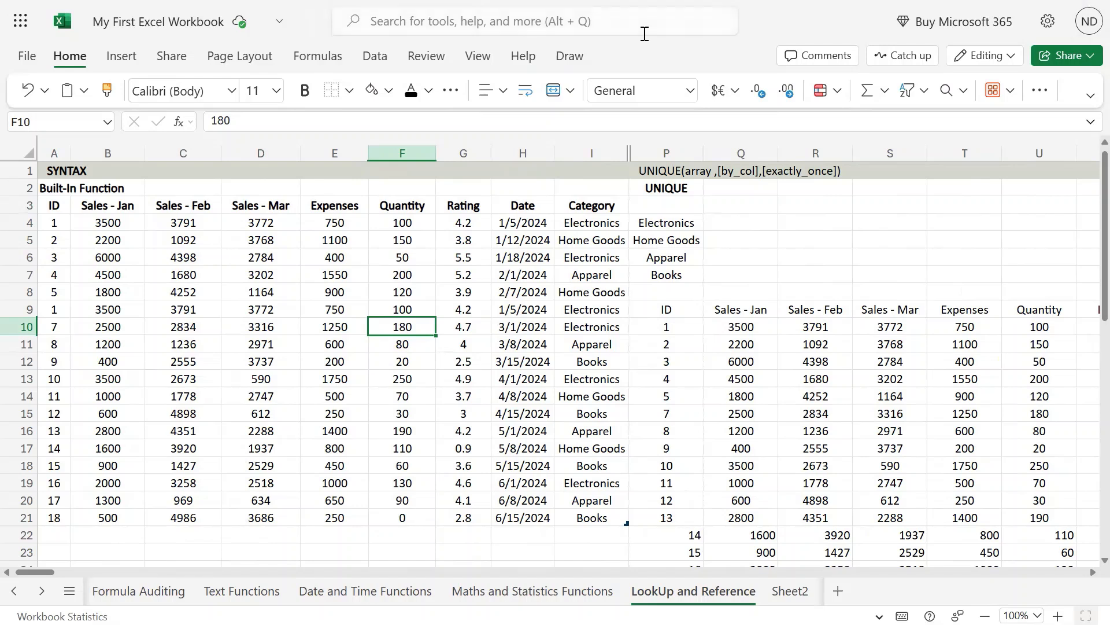
# Change the exactly_once argument in P9 to TRUE so the formula reads =UNIQUE(A3:I21,FALSE, TRUE)
pyautogui.doubleClick(688, 312)
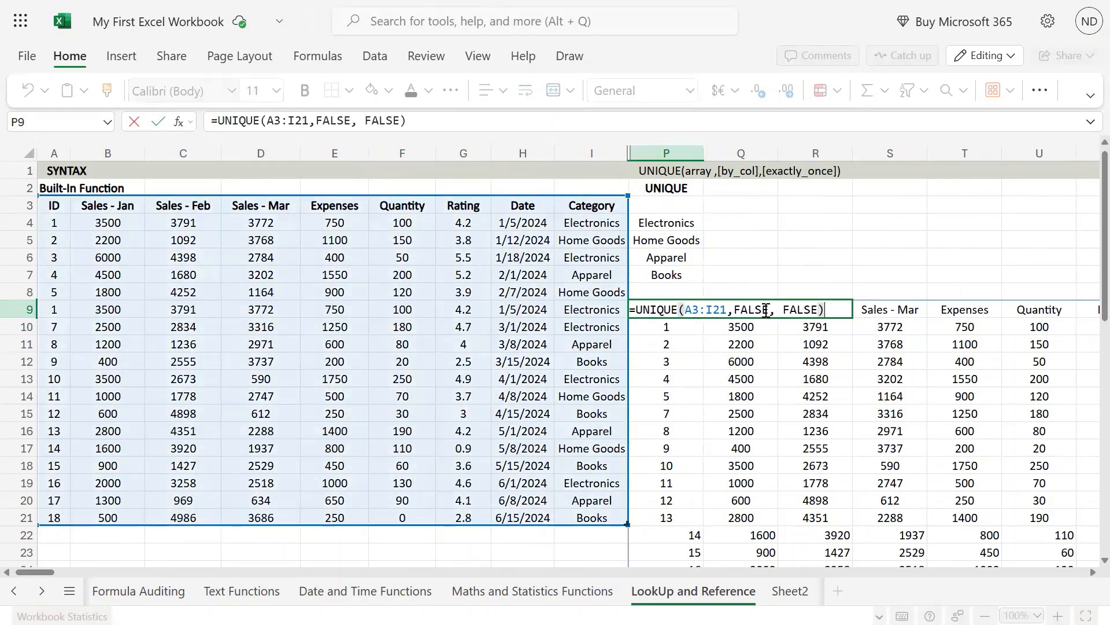
pyautogui.doubleClick(803, 309)
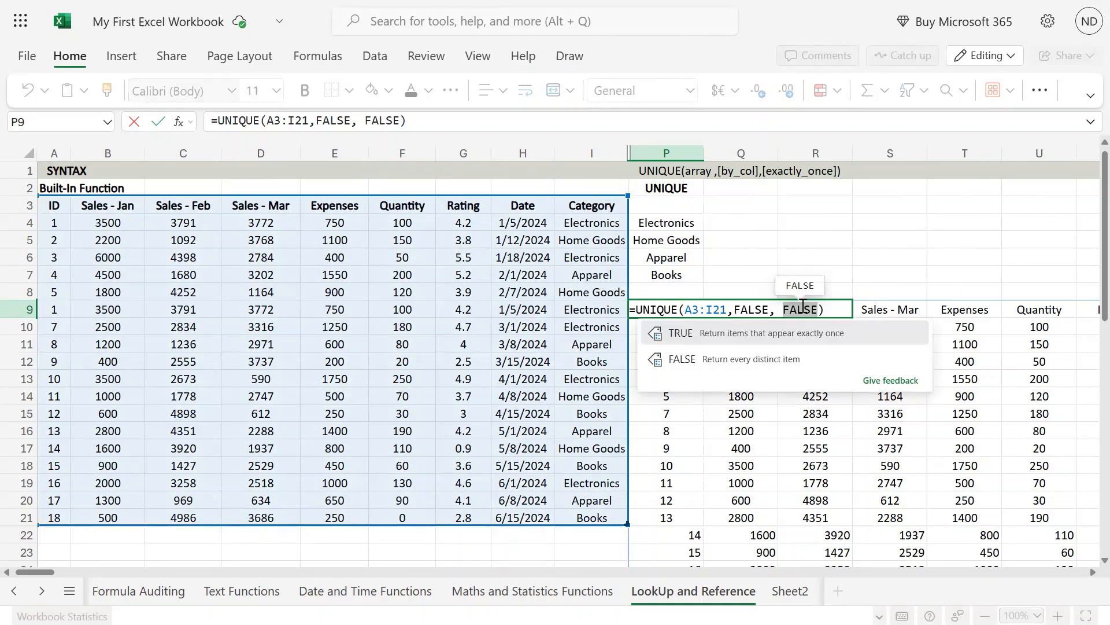
pyautogui.write('TRU')
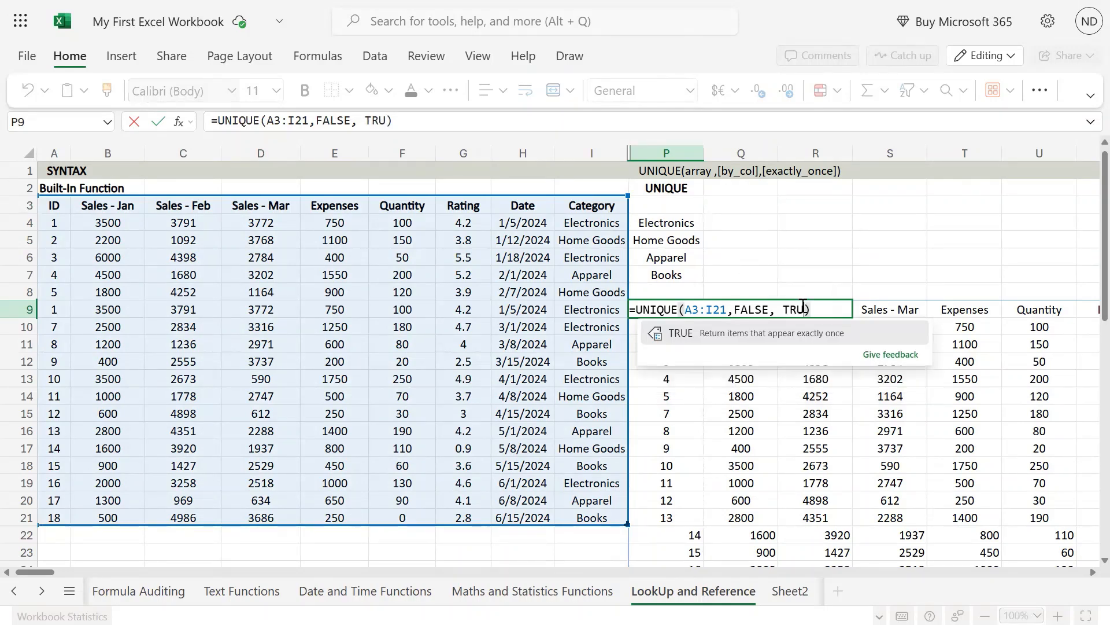
pyautogui.write('E')
pyautogui.press('Return')
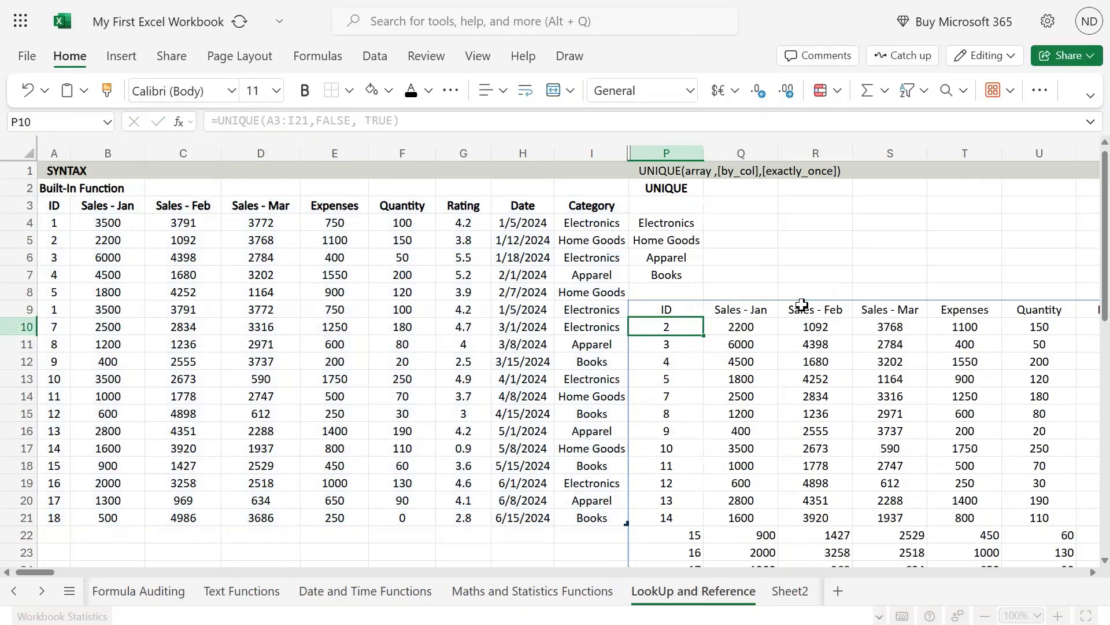
# Select all spilled records below the header, P10:X25, and examine which IDs are returned
pyautogui.press('Down')
pyautogui.press('Down')
pyautogui.press('Up')
pyautogui.press('Up')
pyautogui.press('Up')
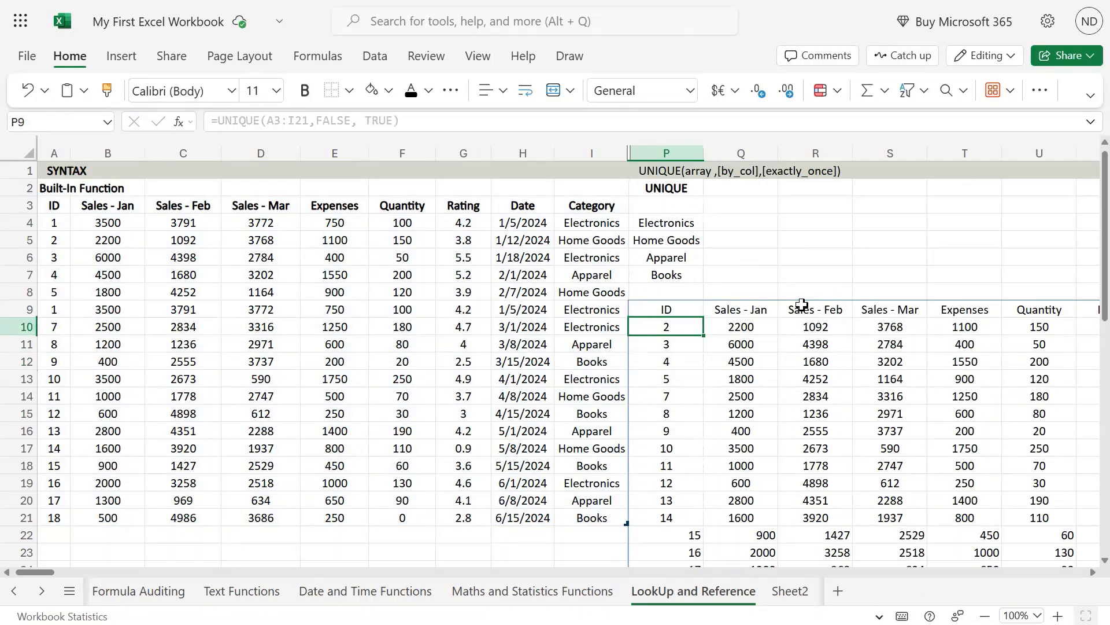
pyautogui.hotkey('ctrl', 'shift', 'Right')
pyautogui.hotkey('ctrl', 'shift', 'Down')
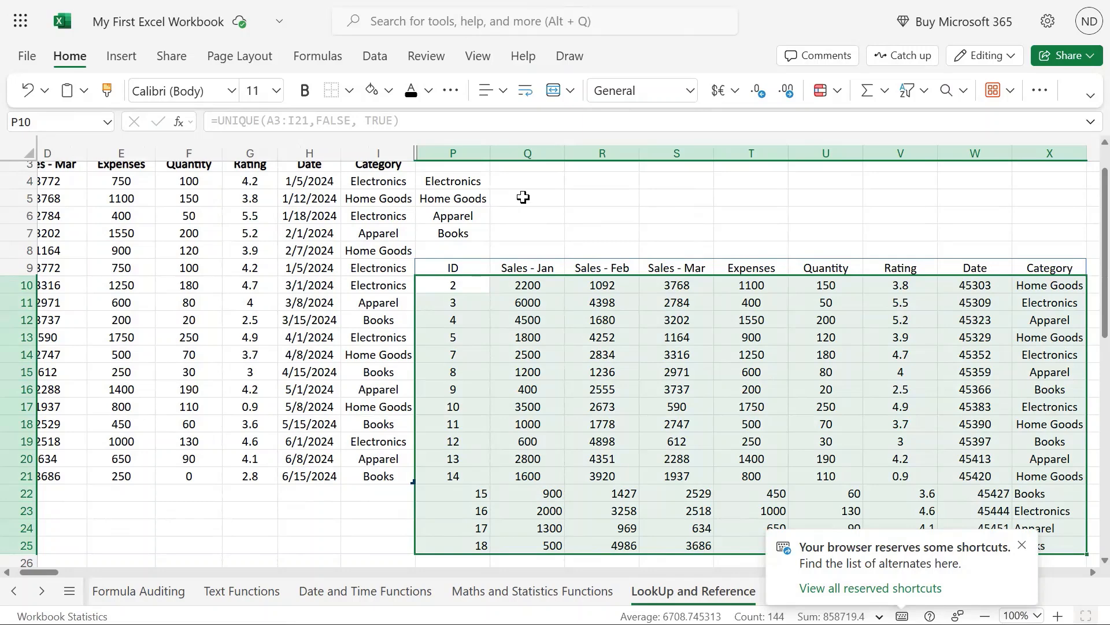
# Review the UNIQUE syntax note in P1, including its exactly_once argument, and leave the cell unedited
pyautogui.scroll(1, 520, 196)
pyautogui.click(447, 172)
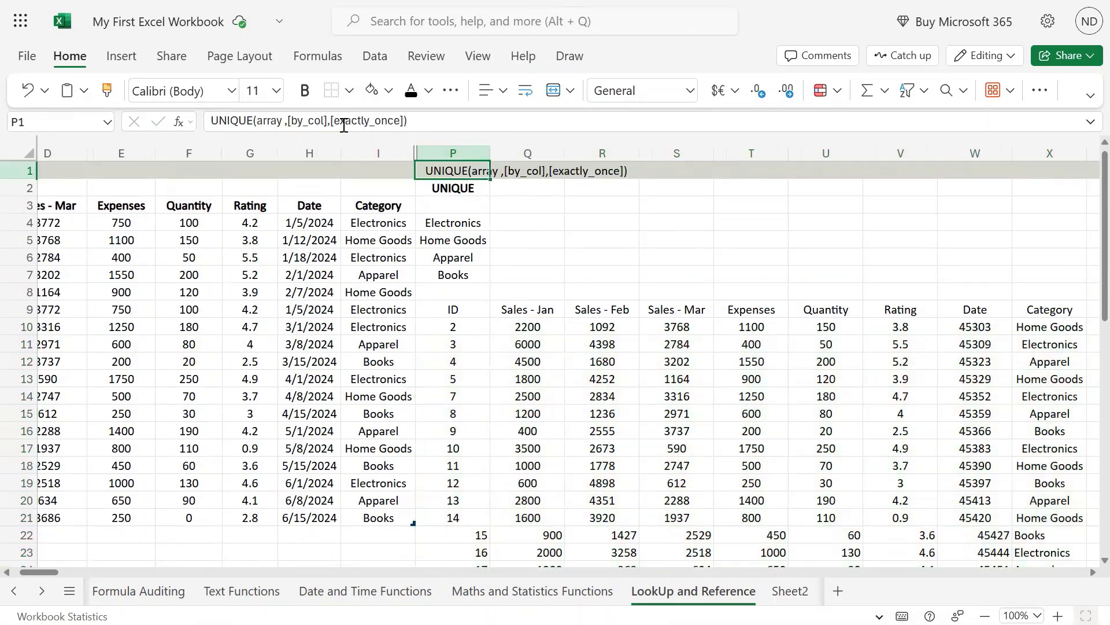
pyautogui.doubleClick(472, 171)
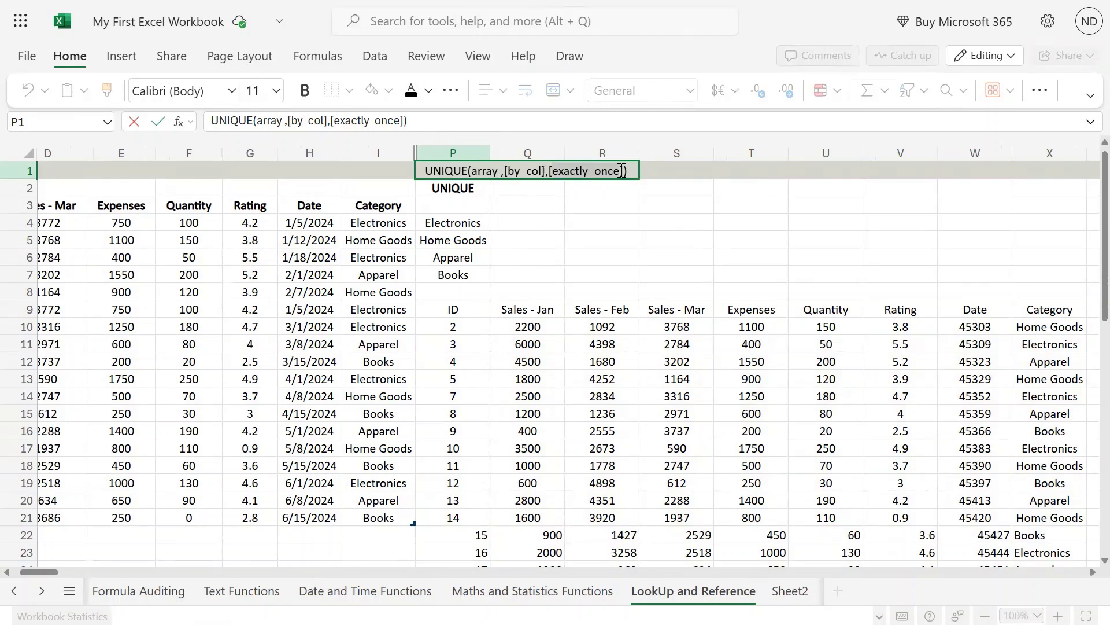
pyautogui.moveTo(622, 171); pyautogui.dragTo(624, 170)
pyautogui.press('Escape')
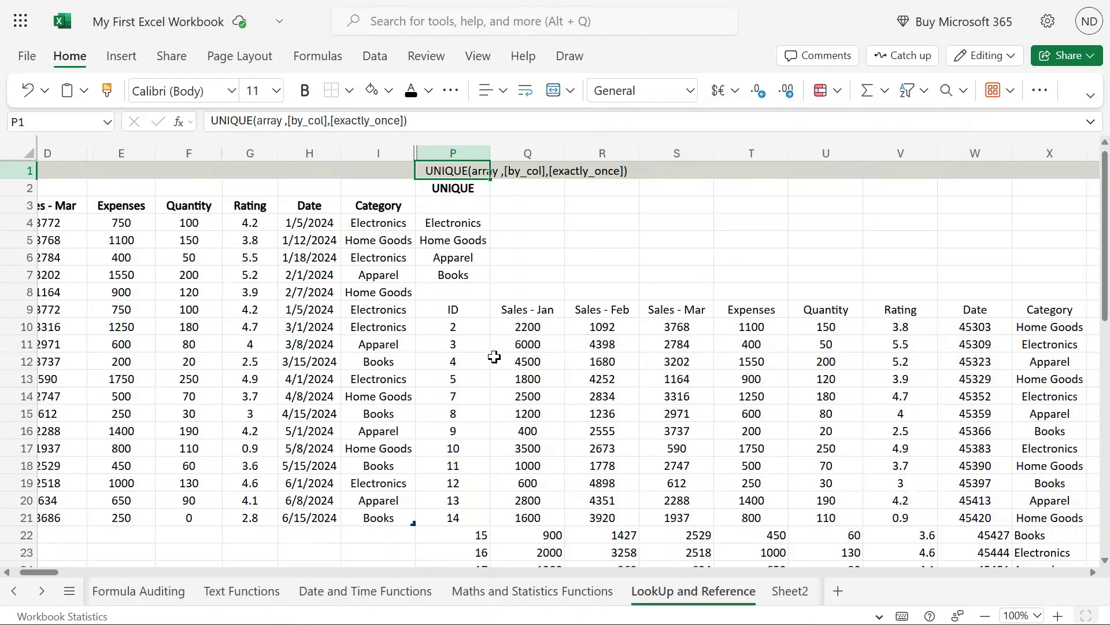
pyautogui.scroll(-3, 490, 328)
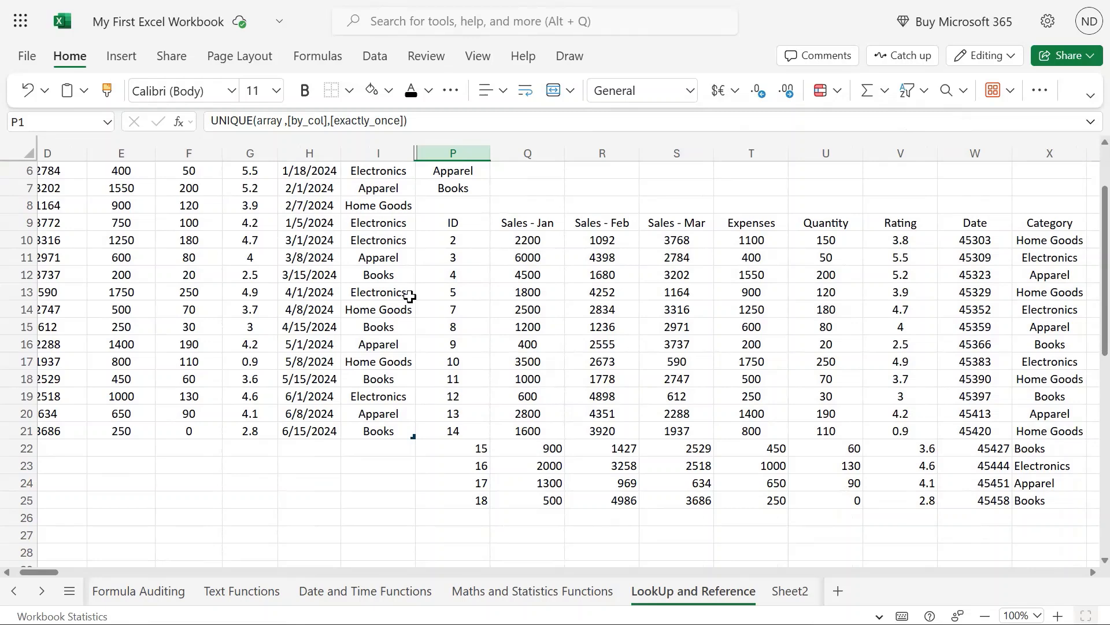
pyautogui.scroll(3, 520, 326)
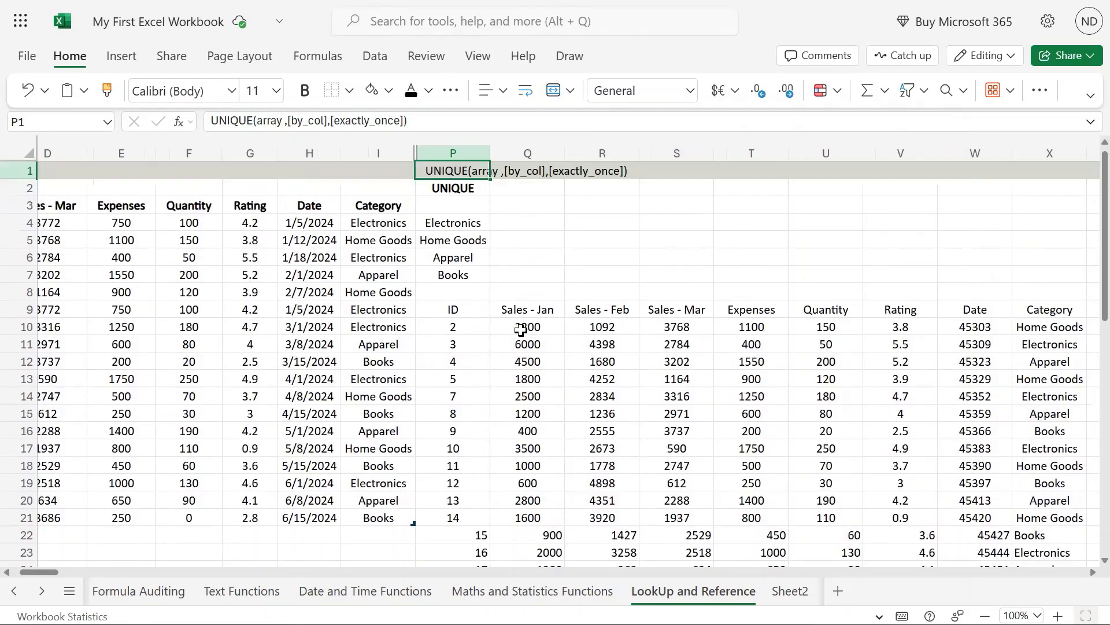
# Copy the record with ID 2 (A5:I5) and paste it over row 10 of the source table (A10:I10)
pyautogui.click(389, 293)
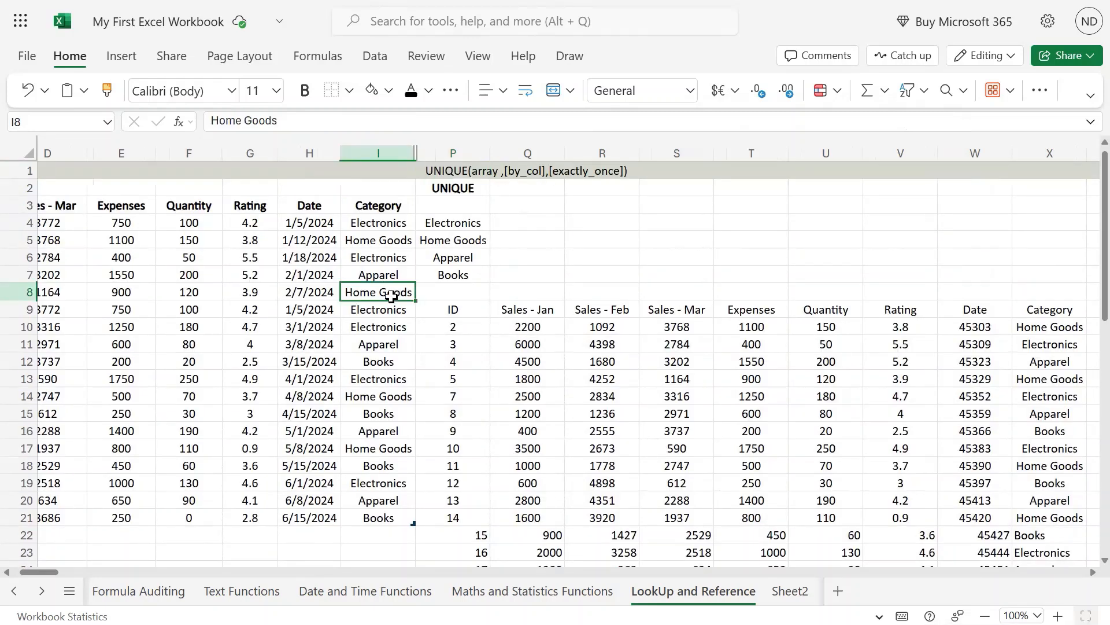
pyautogui.hscroll(-3, 392, 296)
pyautogui.press('Home')
pyautogui.press('Up')
pyautogui.press('Up')
pyautogui.press('Up')
pyautogui.press('Up')
pyautogui.press('Down')
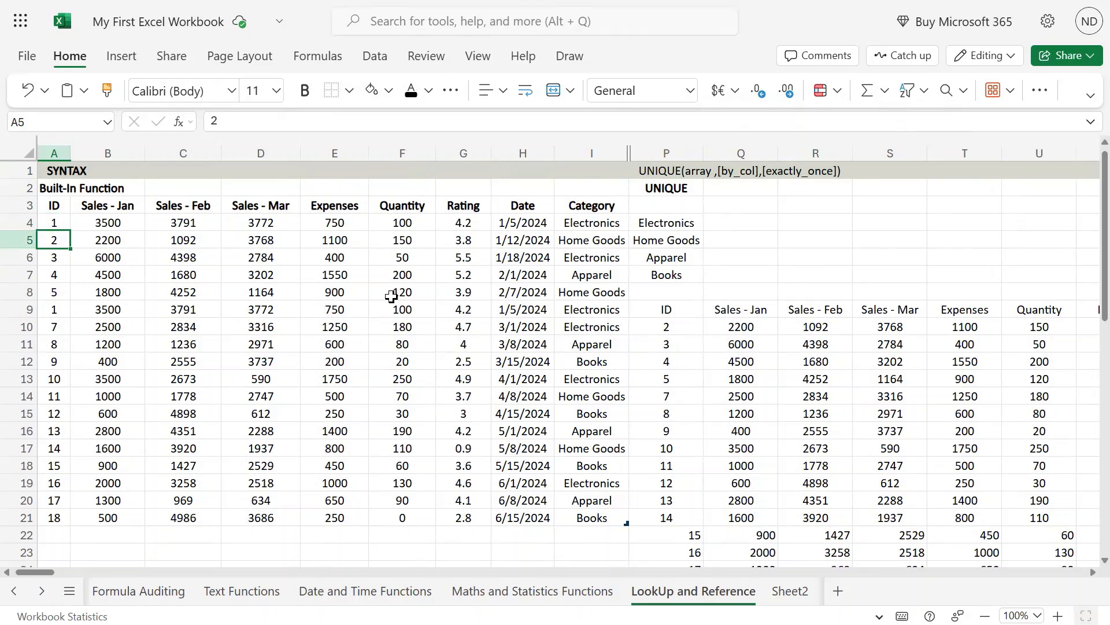
pyautogui.hotkey('shift', 'Right')
pyautogui.hotkey('shift', 'Right')
pyautogui.hotkey('shift', 'Right')
pyautogui.hotkey('shift', 'Right')
pyautogui.hotkey('shift', 'Right')
pyautogui.hotkey('shift', 'Right')
pyautogui.hotkey('shift', 'Right')
pyautogui.hotkey('shift', 'Right')
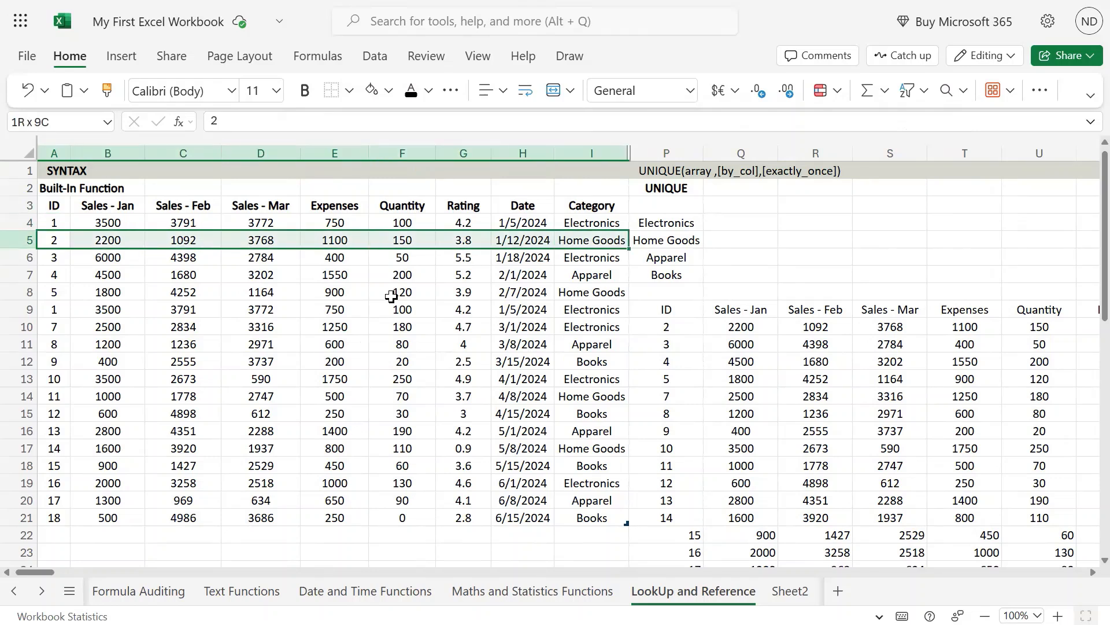
pyautogui.hotkey('ctrl', 'c')
pyautogui.press('Down')
pyautogui.press('Down')
pyautogui.press('Down')
pyautogui.press('Down')
pyautogui.press('Down')
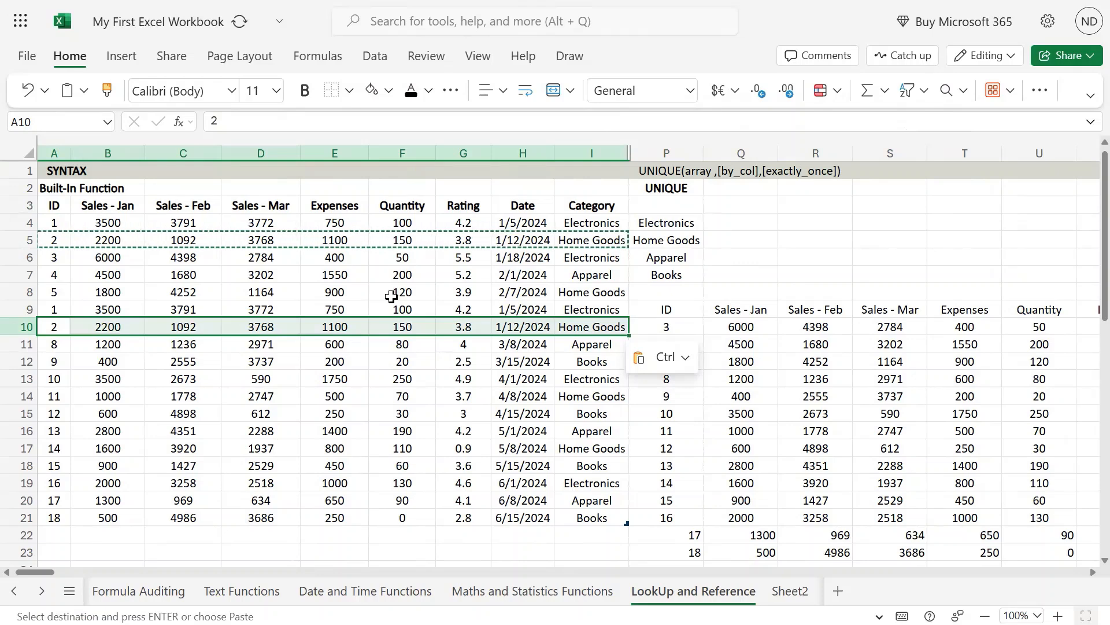
# Examine which records the spilled list from P9 returns for the duplicated IDs 1 and 2, and cancel the copy mode
pyautogui.press('Right')
pyautogui.press('Right')
pyautogui.press('Right')
pyautogui.press('Right')
pyautogui.press('Right')
pyautogui.press('Right')
pyautogui.press('Right')
pyautogui.press('Right')
pyautogui.press('Right')
pyautogui.press('Right')
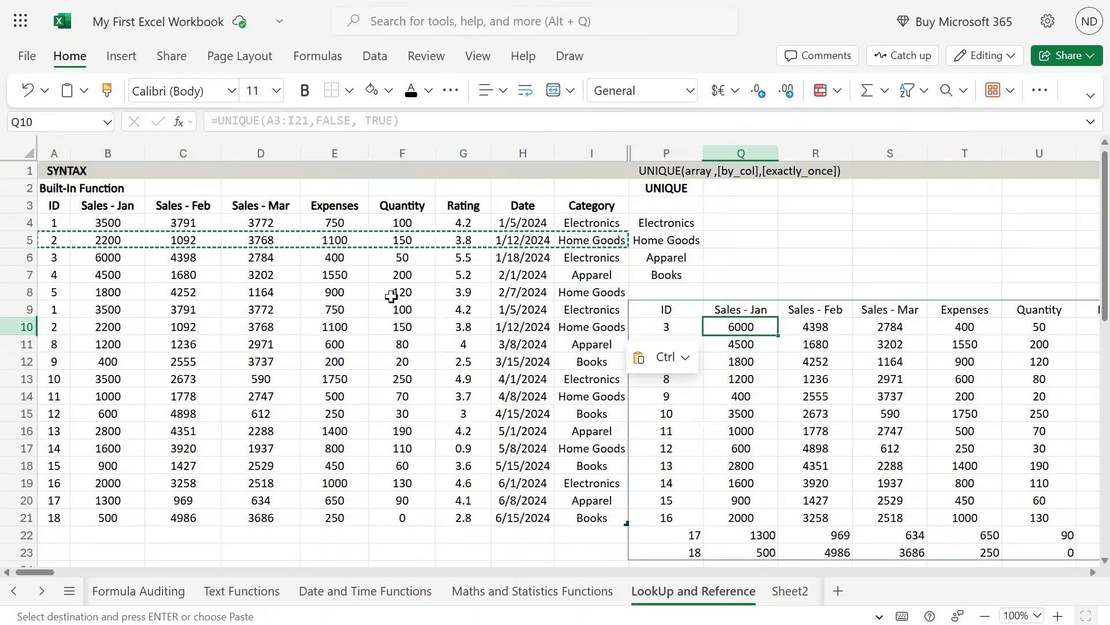
pyautogui.scroll(-5, 977, 426)
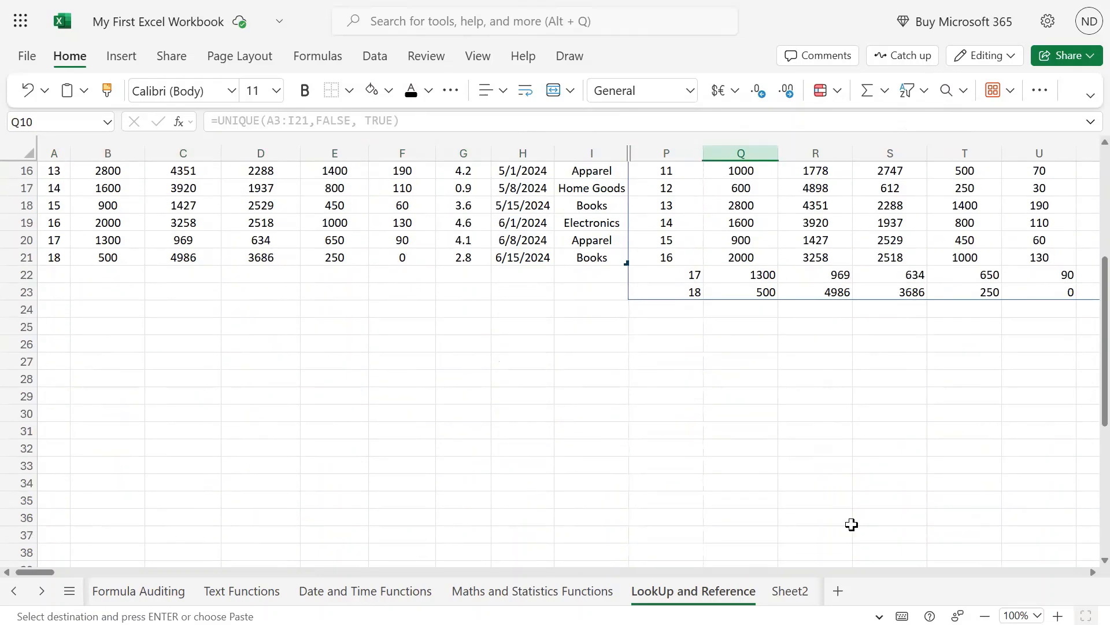
pyautogui.scroll(5, 752, 386)
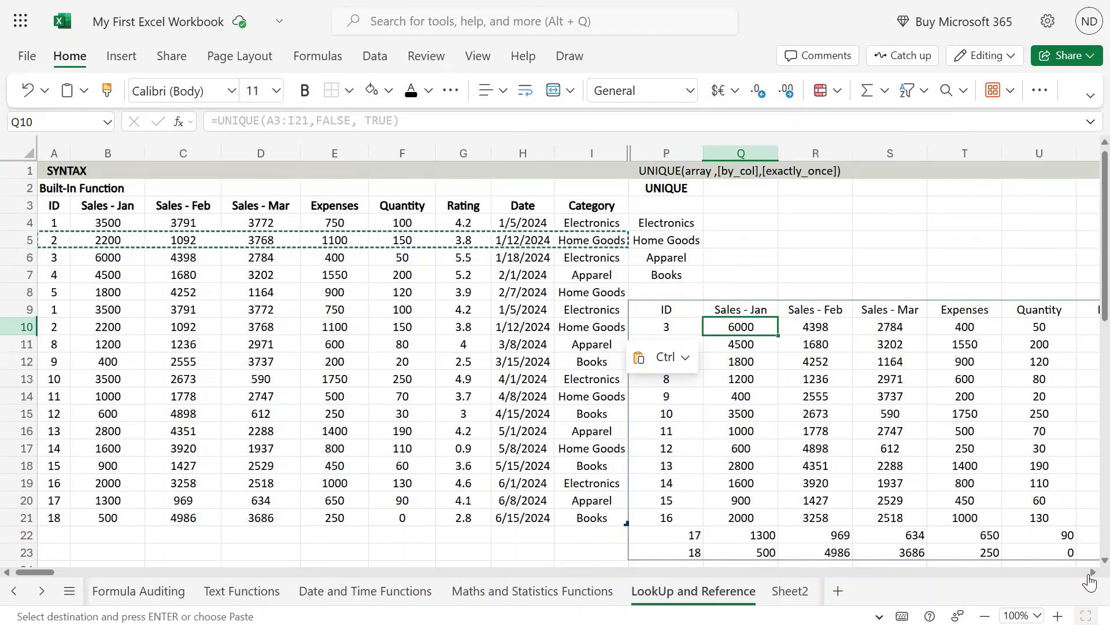
pyautogui.hscroll(3, 767, 389)
pyautogui.hscroll(1, 711, 393)
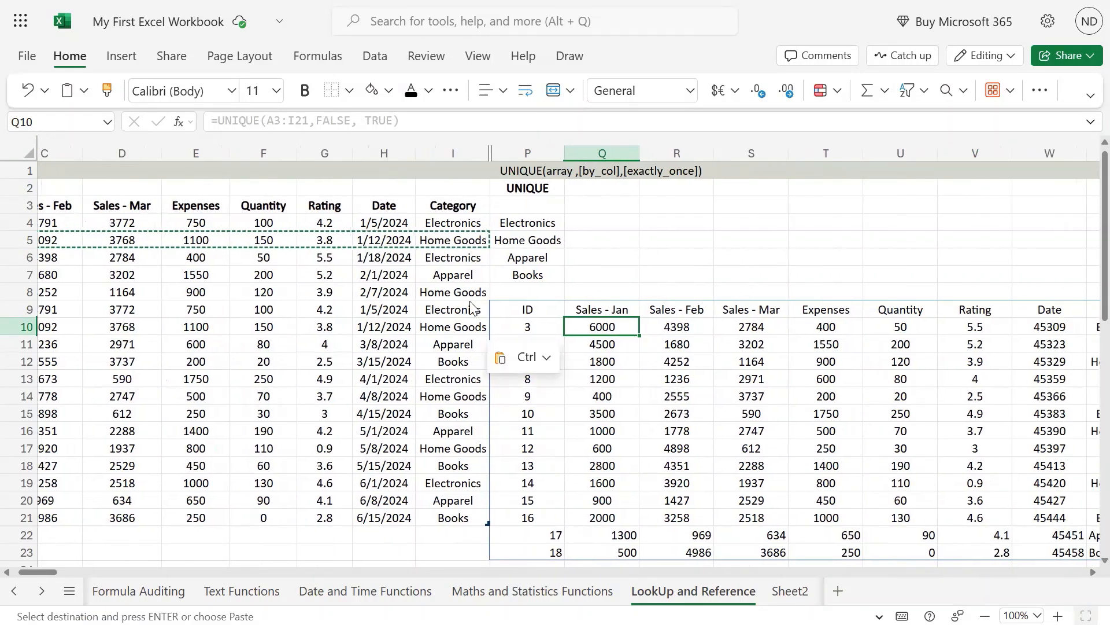
pyautogui.moveTo(531, 325); pyautogui.dragTo(970, 314)
pyautogui.click(837, 399)
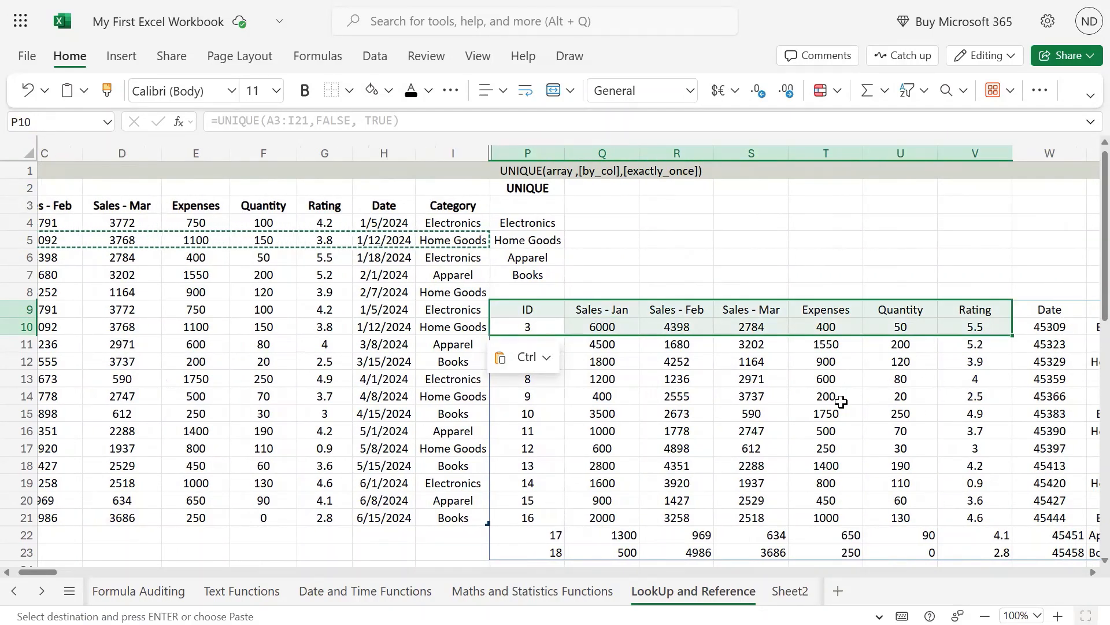
pyautogui.press('Escape')
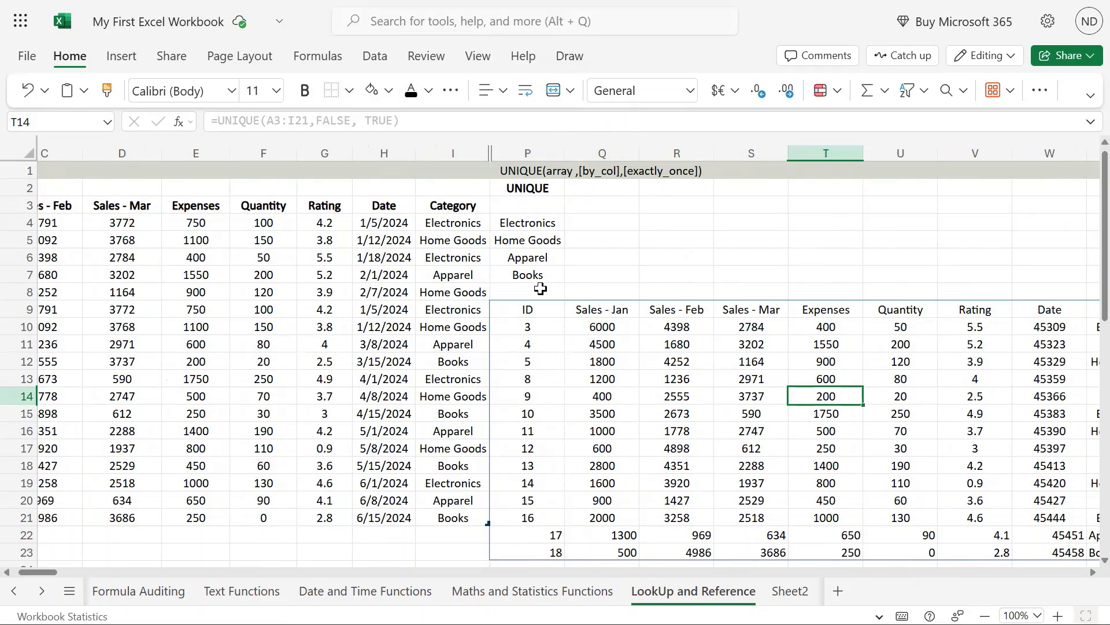
# Change the exactly_once argument in P9 to FALSE so the formula reads =UNIQUE(A3:I21,FALSE, FALSE)
pyautogui.click(535, 310)
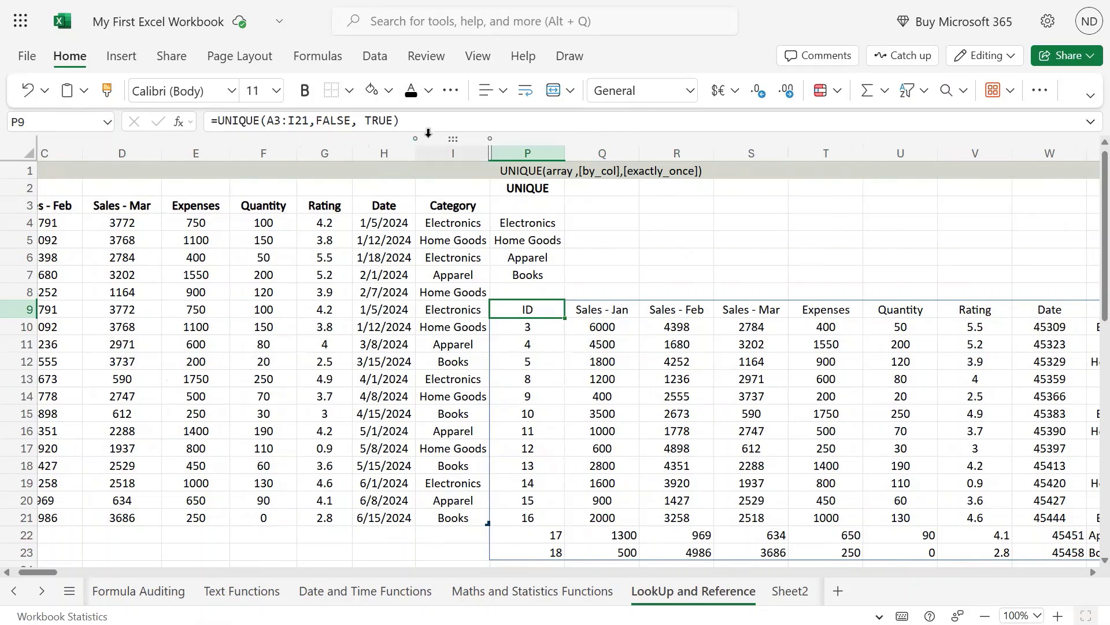
pyautogui.doubleClick(384, 123)
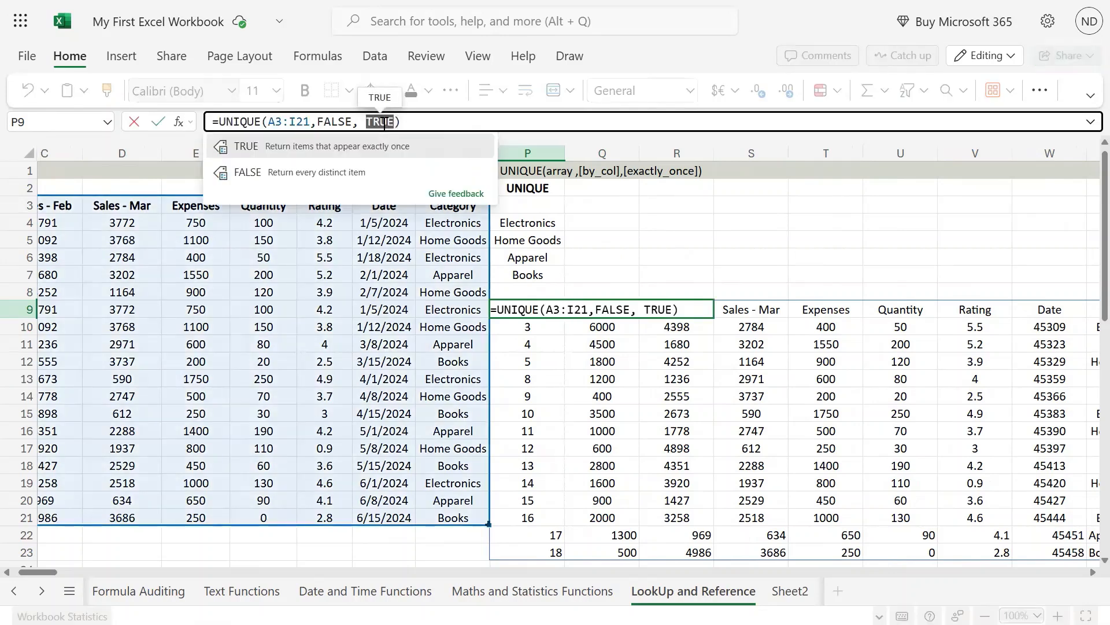
pyautogui.write('FAL')
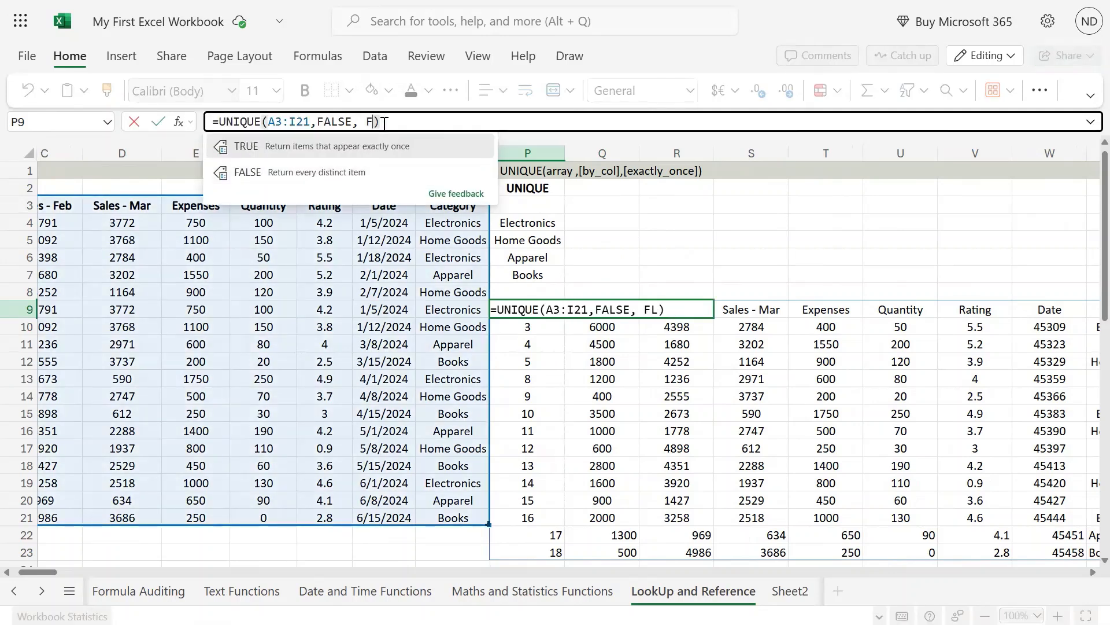
pyautogui.write('SE')
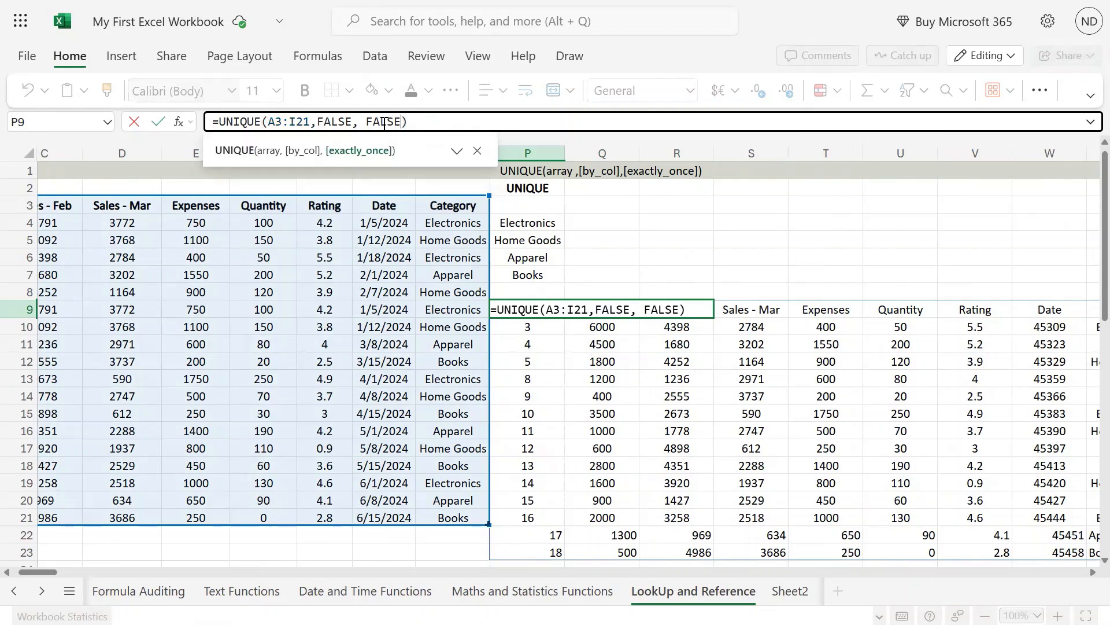
pyautogui.press('Return')
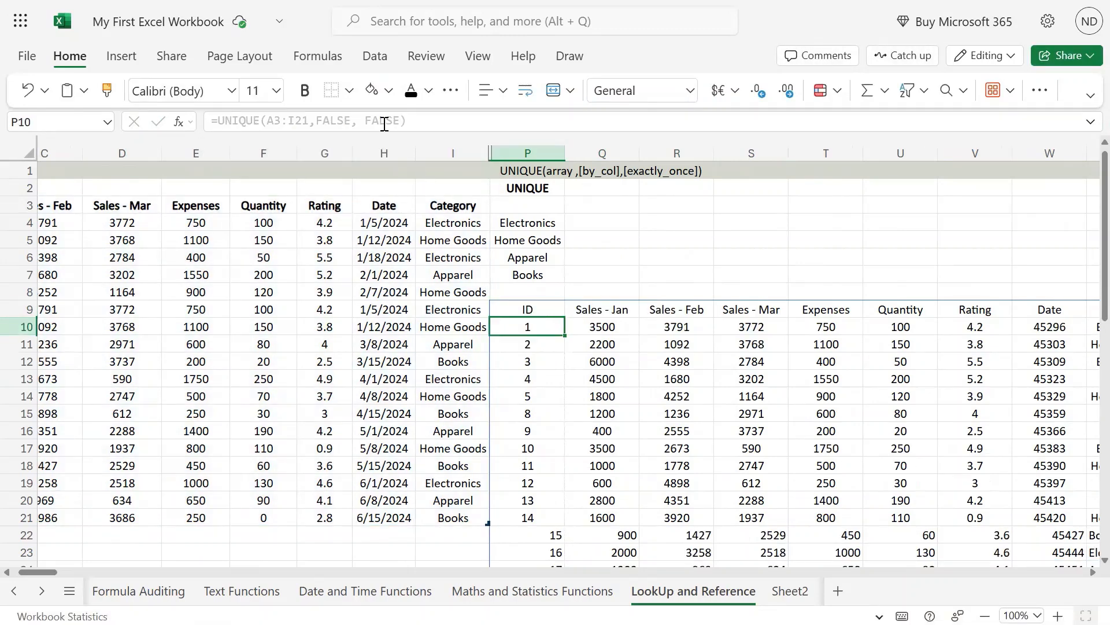
# Select the first two spilled records in rows 10 and 11, from P10 across, and check how the duplicated IDs are returned
pyautogui.hotkey('shift', 'Down')
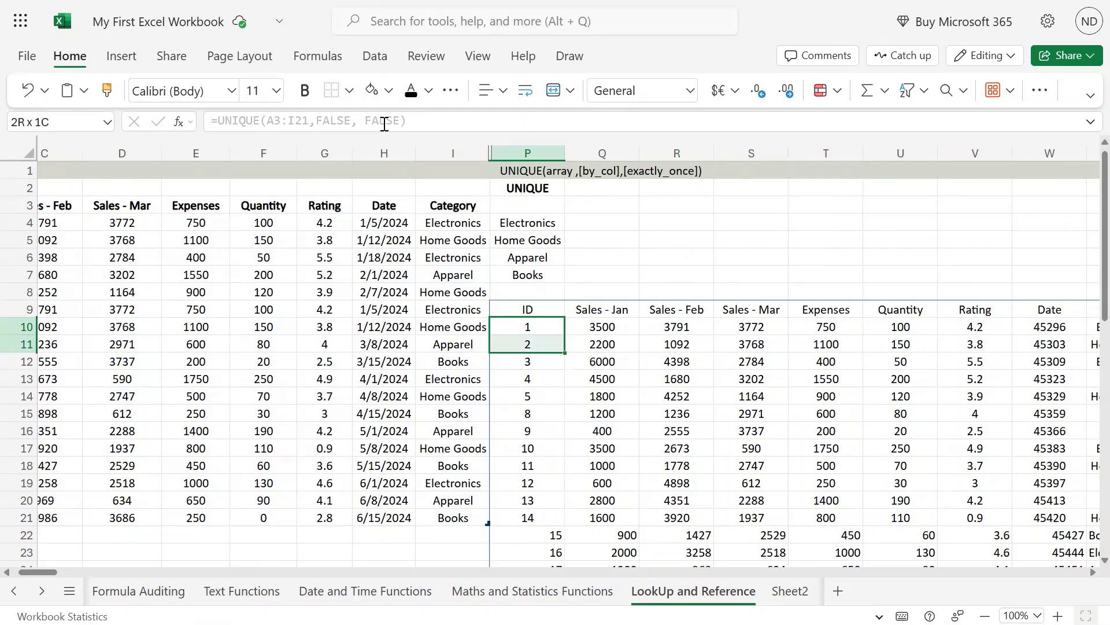
pyautogui.hotkey('shift', 'Right')
pyautogui.hotkey('shift', 'Right')
pyautogui.hotkey('shift', 'Right')
pyautogui.hotkey('shift', 'Right')
pyautogui.hotkey('shift', 'Right')
pyautogui.hotkey('shift', 'Right')
pyautogui.hotkey('shift', 'Right')
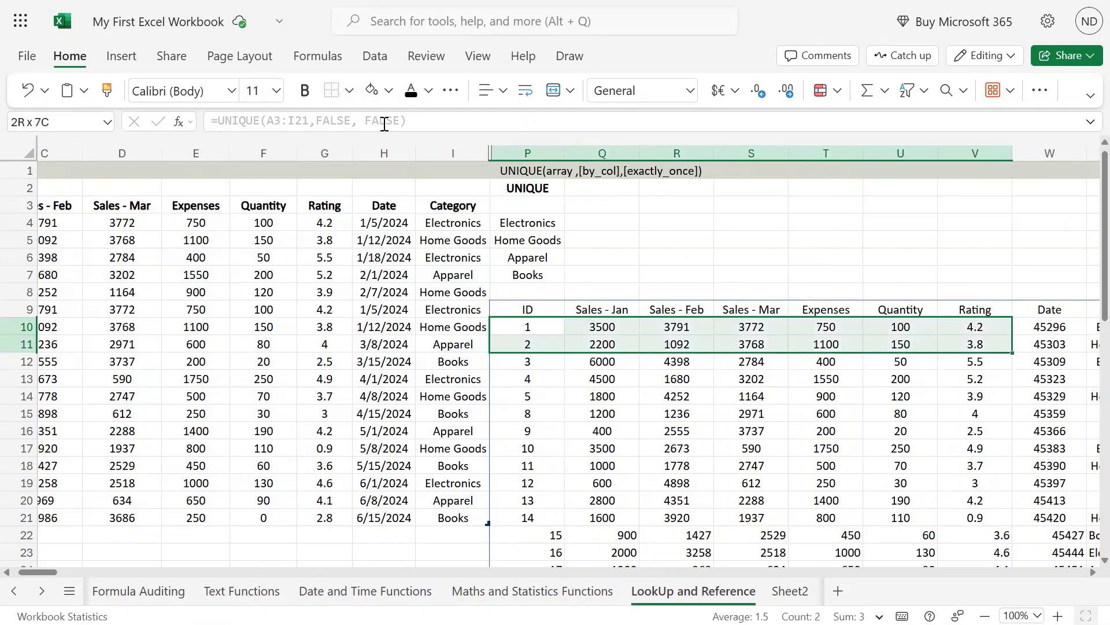
pyautogui.hotkey('shift', 'Right')
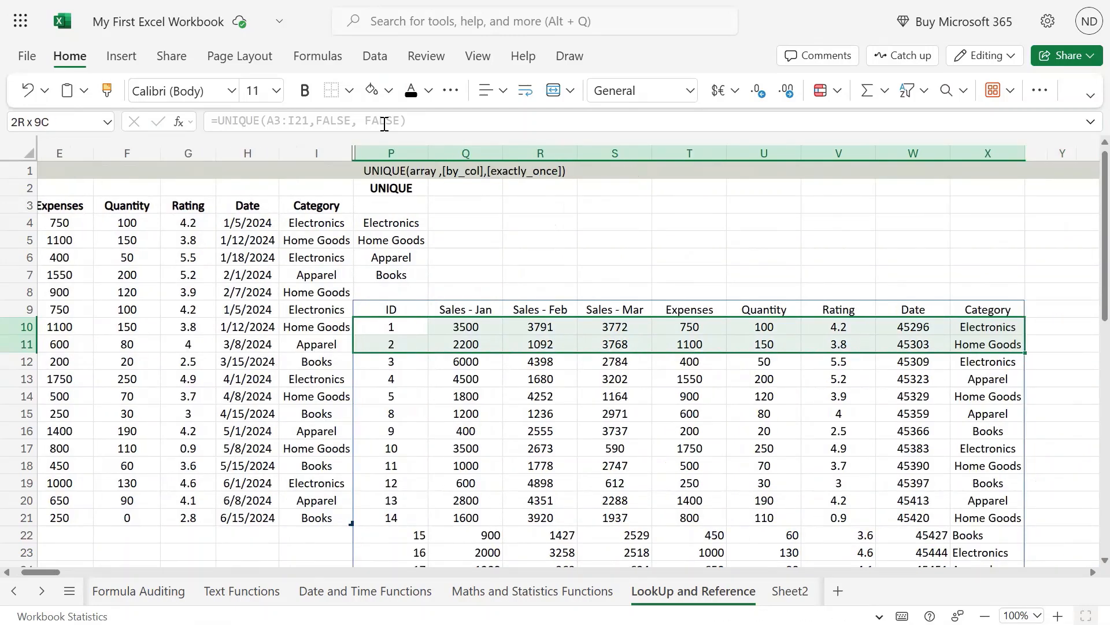
pyautogui.hotkey('shift', 'Left')
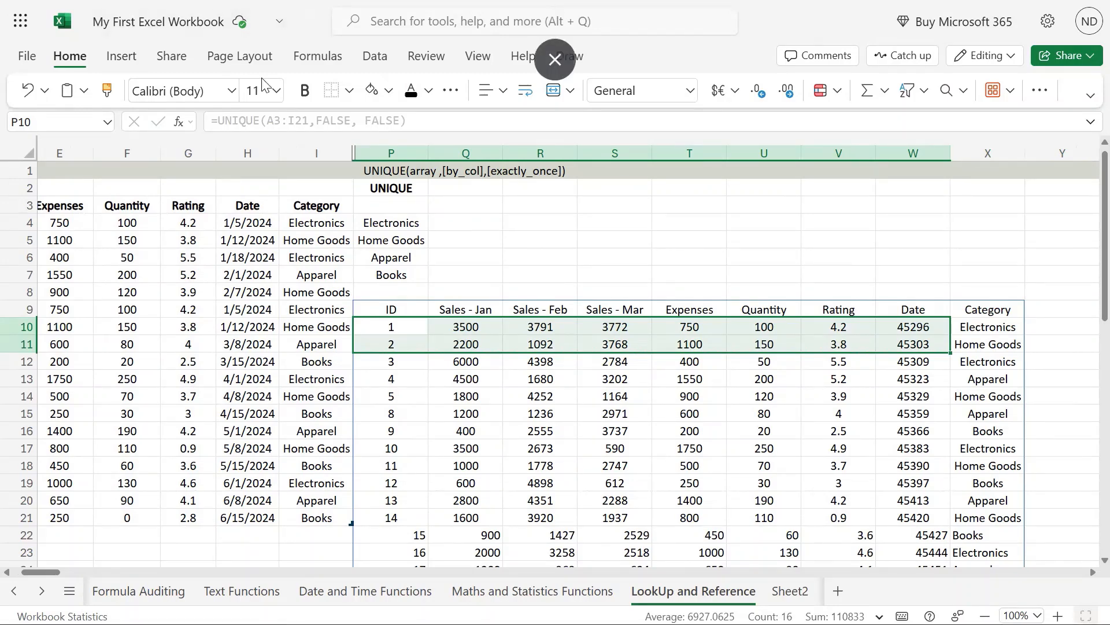
# Return to the source table's ID column at A17 to view the source records beside the spilled list
pyautogui.click(157, 445)
pyautogui.press('Home')
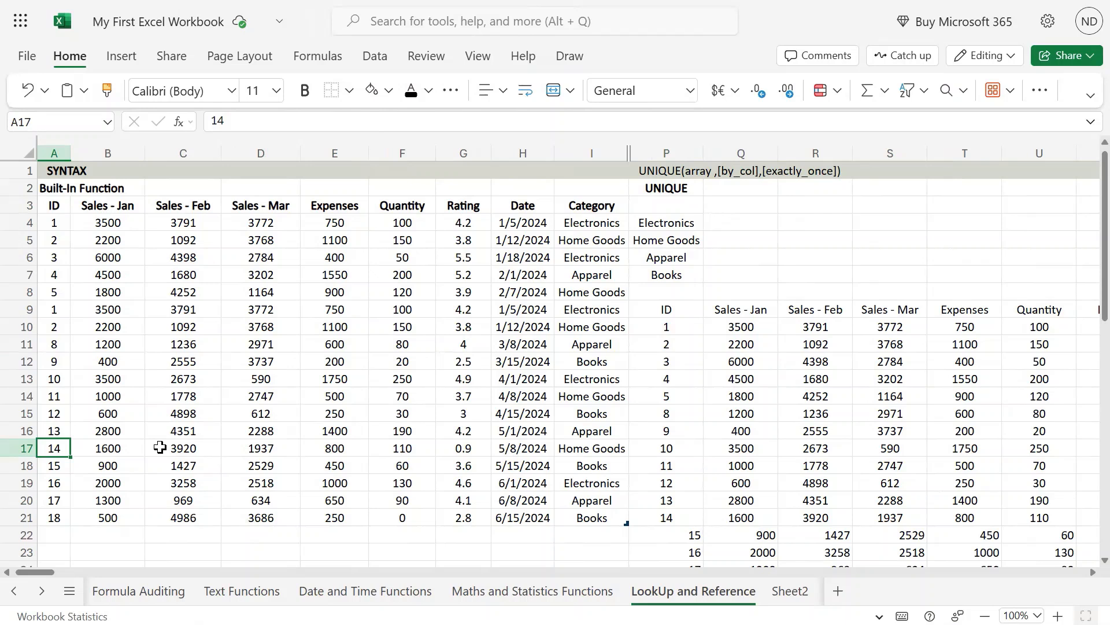
pyautogui.moveTo(554, 1)
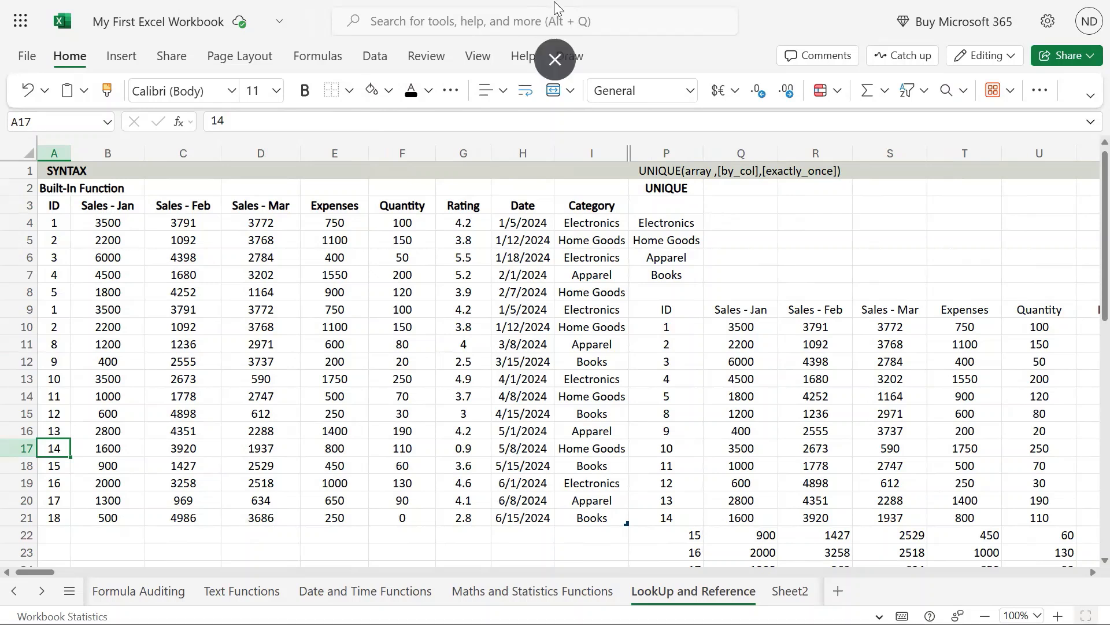